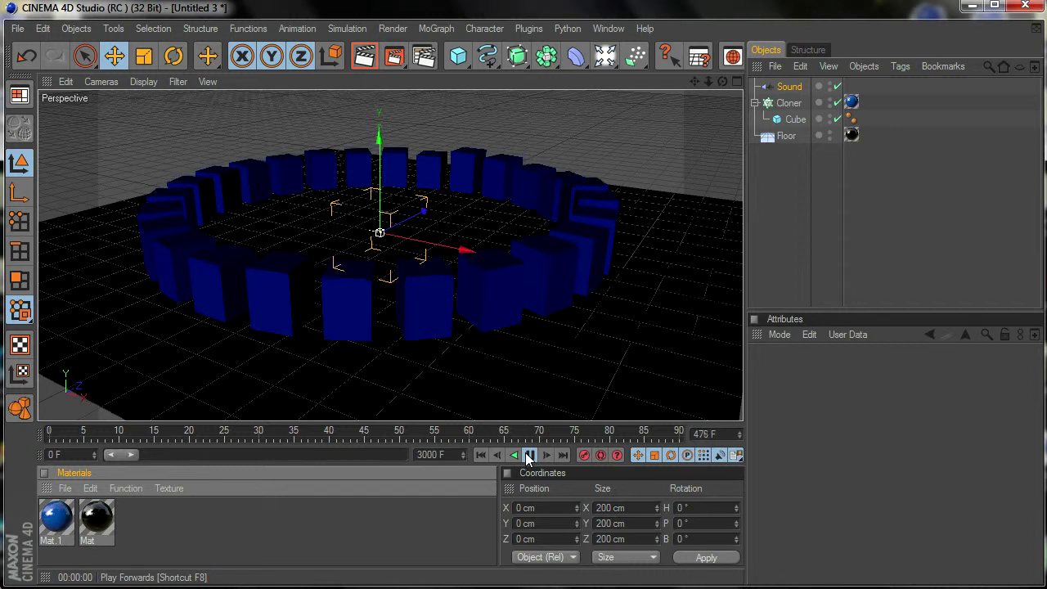
- Stop the animation playback, rewind it to the start and create a new empty project
click(530, 455)
click(480, 455)
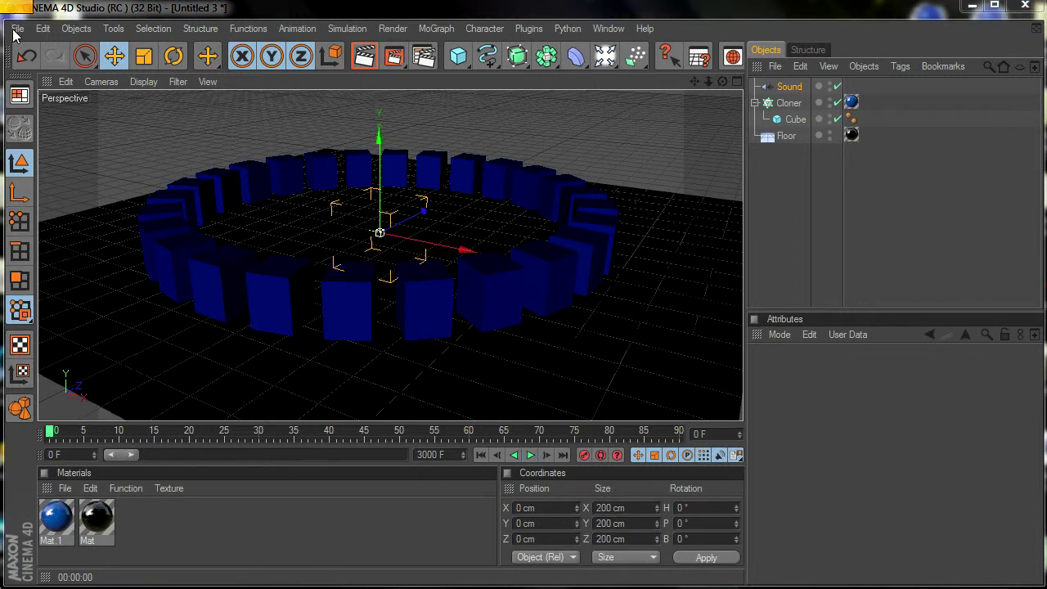
click(17, 28)
click(41, 52)
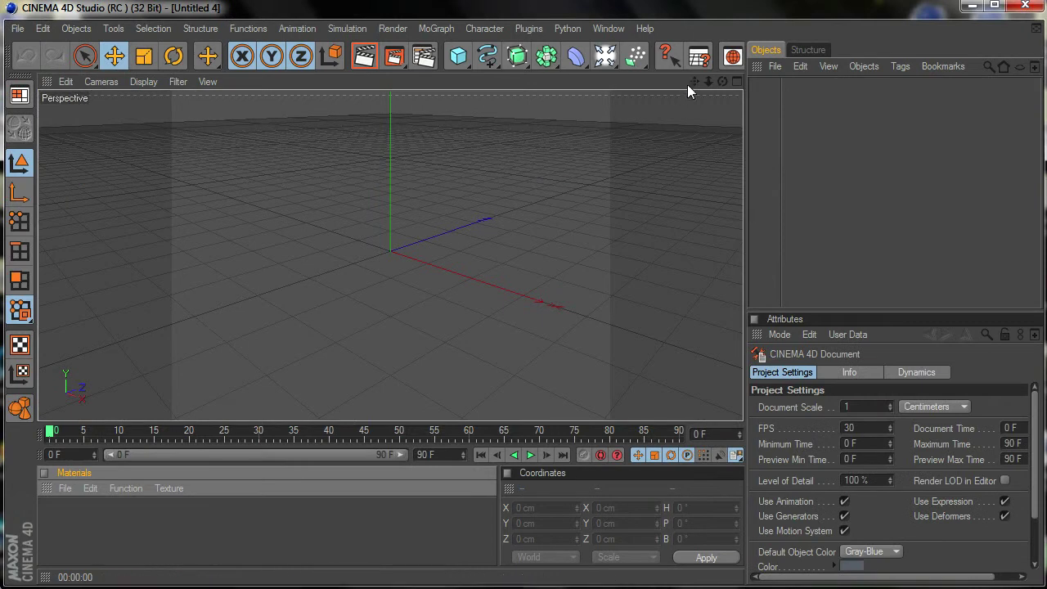
- Set the render output to the HDV/HDTV 720 29.97 film/video preset
click(423, 55)
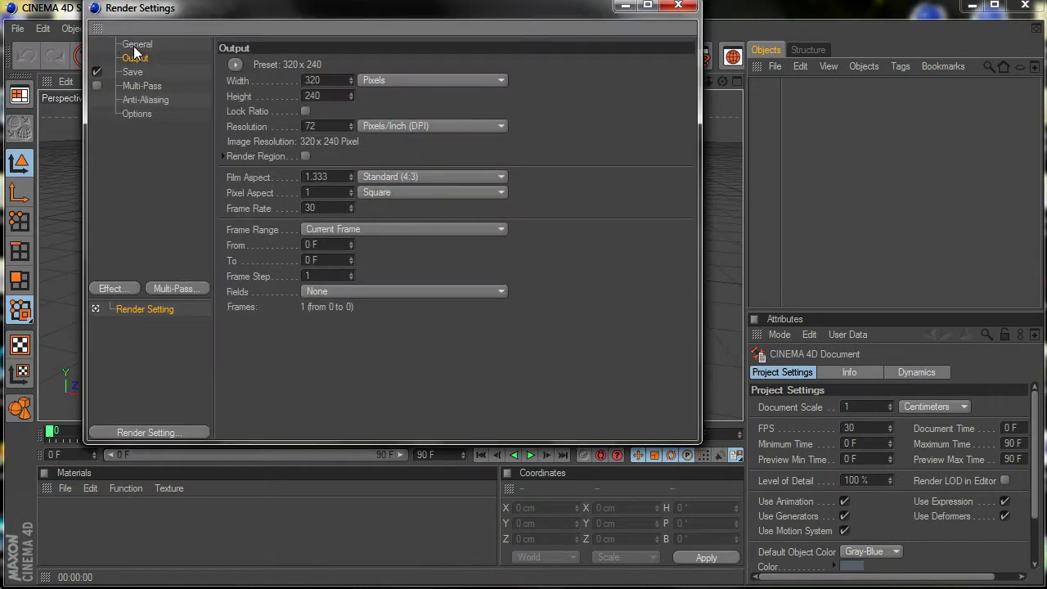
click(237, 66)
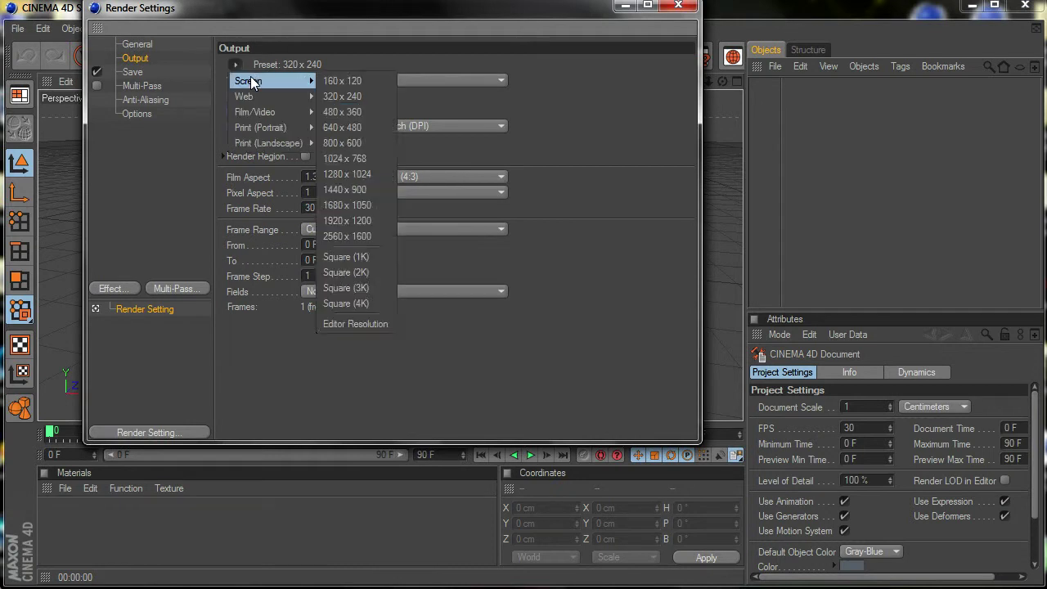
mouse_move(273, 117)
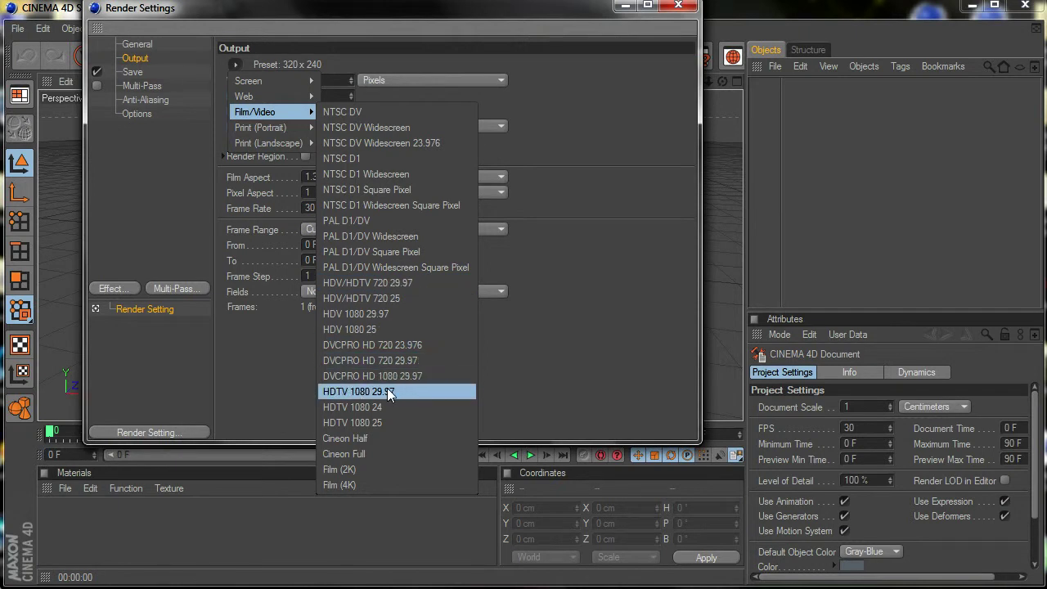
click(364, 285)
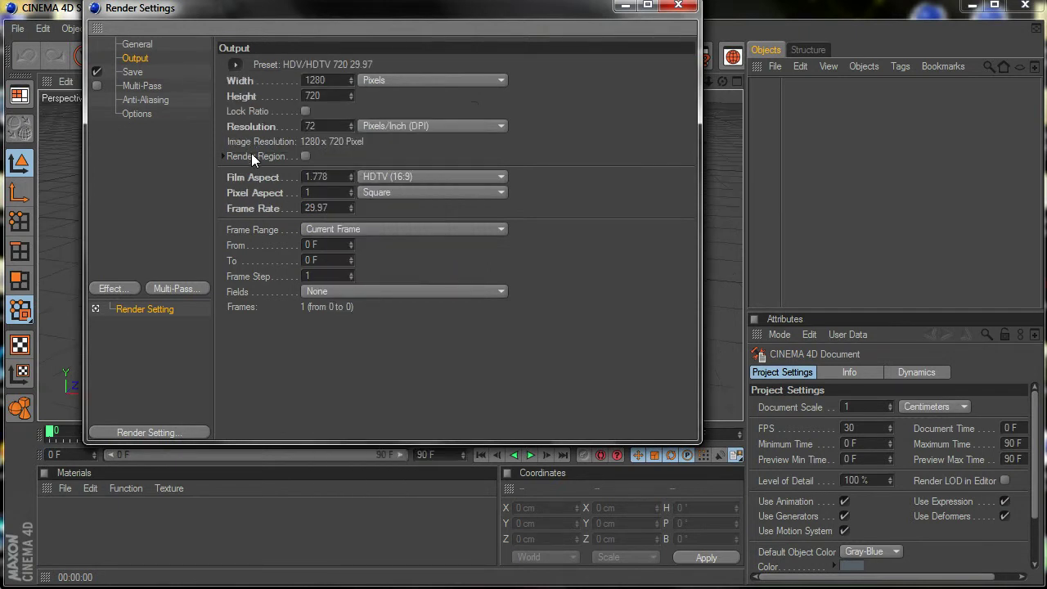
- Set the render save format to QuickTime Movie and enter "Save where u want" as the output file
click(133, 73)
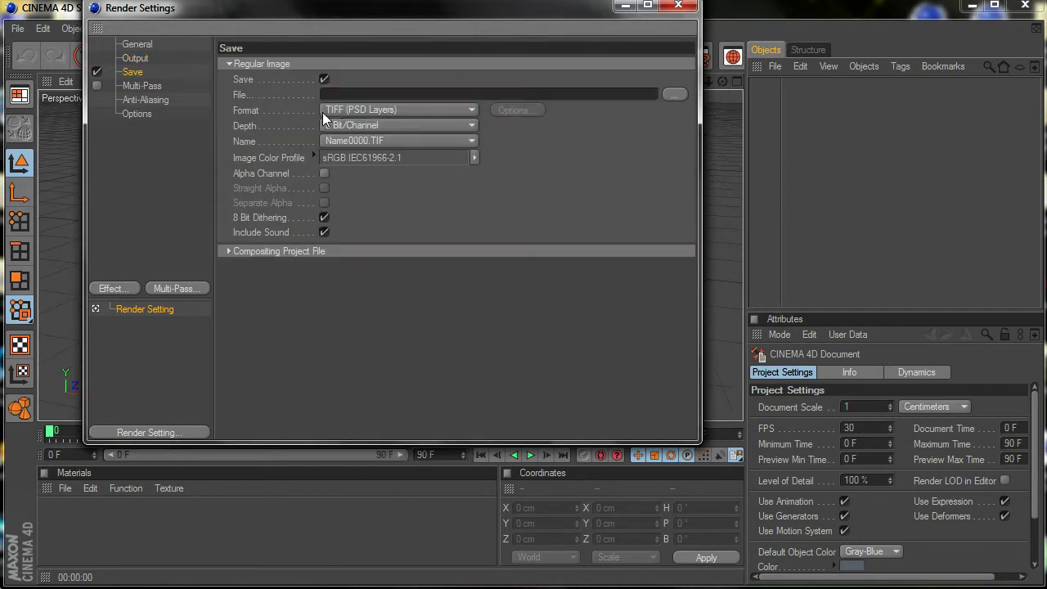
click(390, 113)
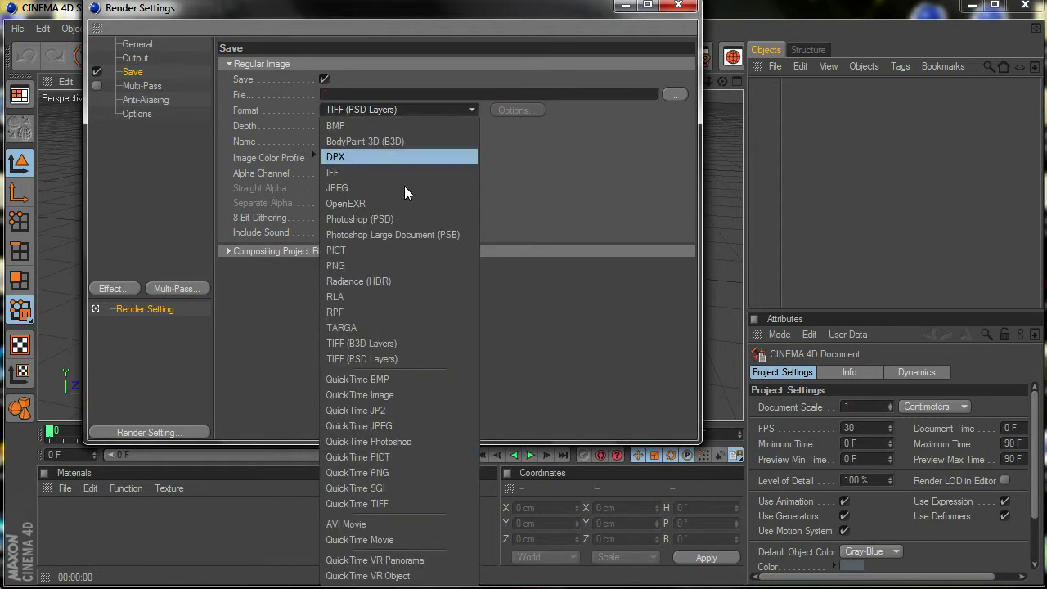
click(388, 534)
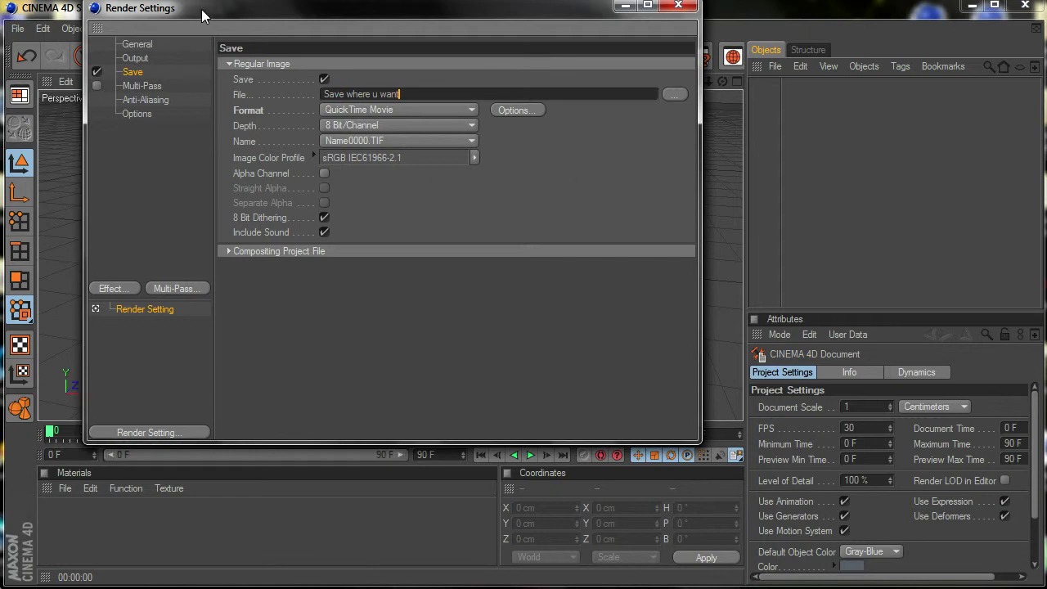
click(676, 7)
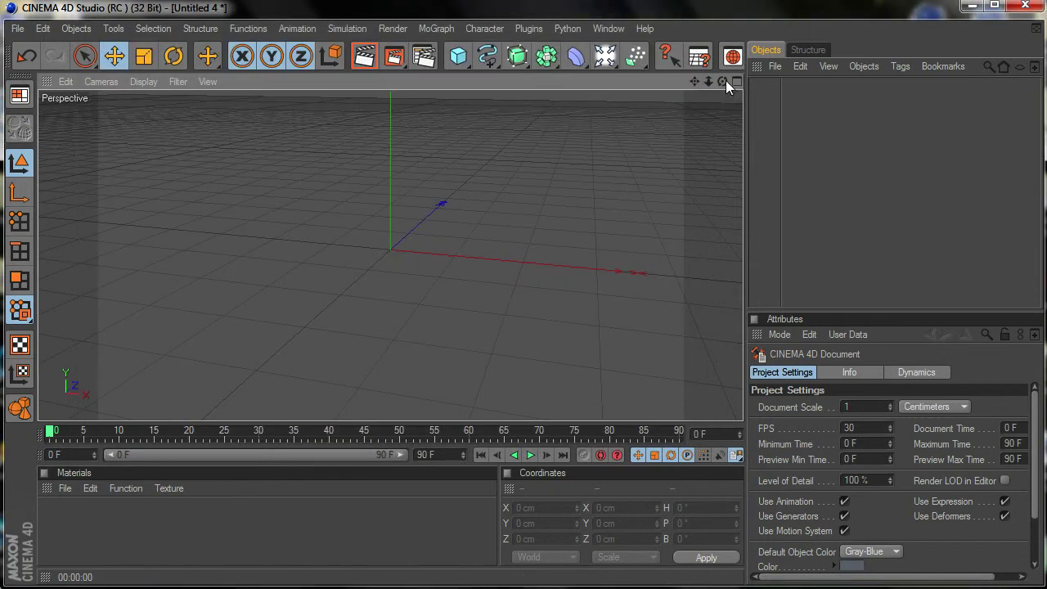
- Add a Floor object to the scene
click(603, 64)
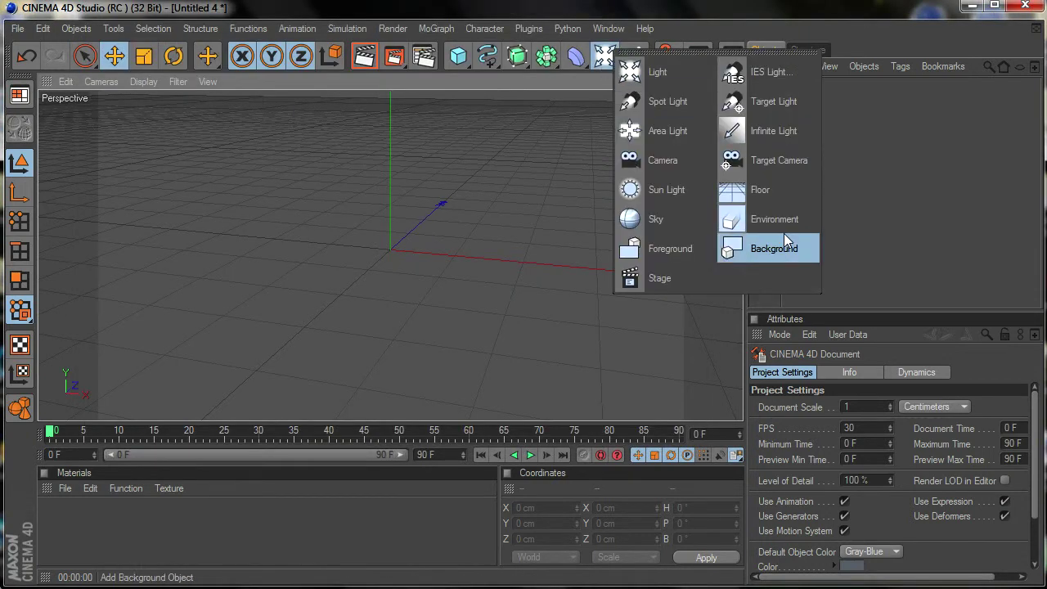
click(778, 189)
alt+drag(528, 262, 526, 253)
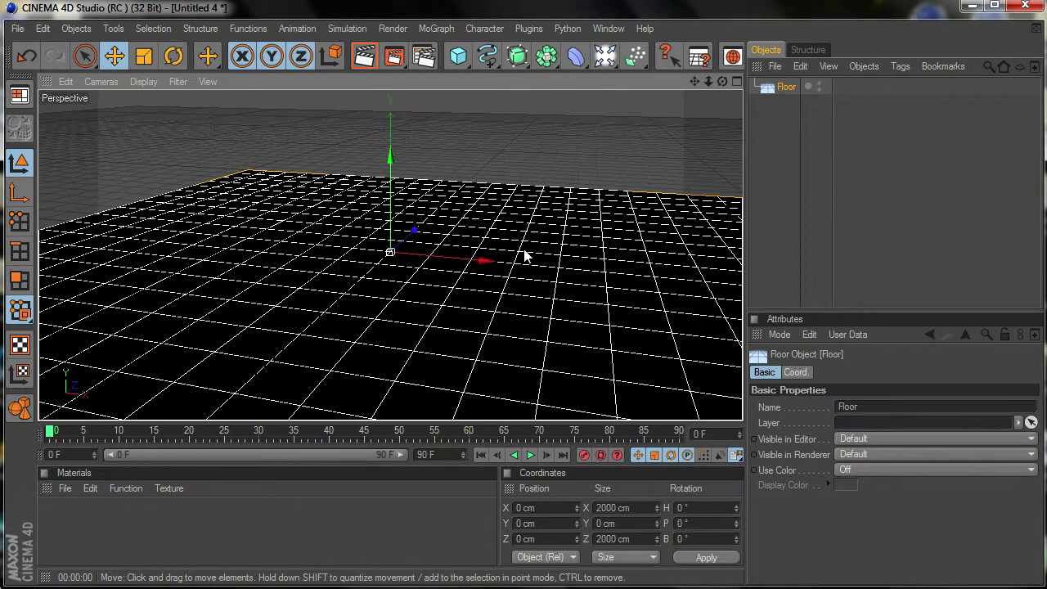
- Create a new material with Color and Specular turned off and Reflection enabled at 30% brightness
click(65, 488)
click(98, 297)
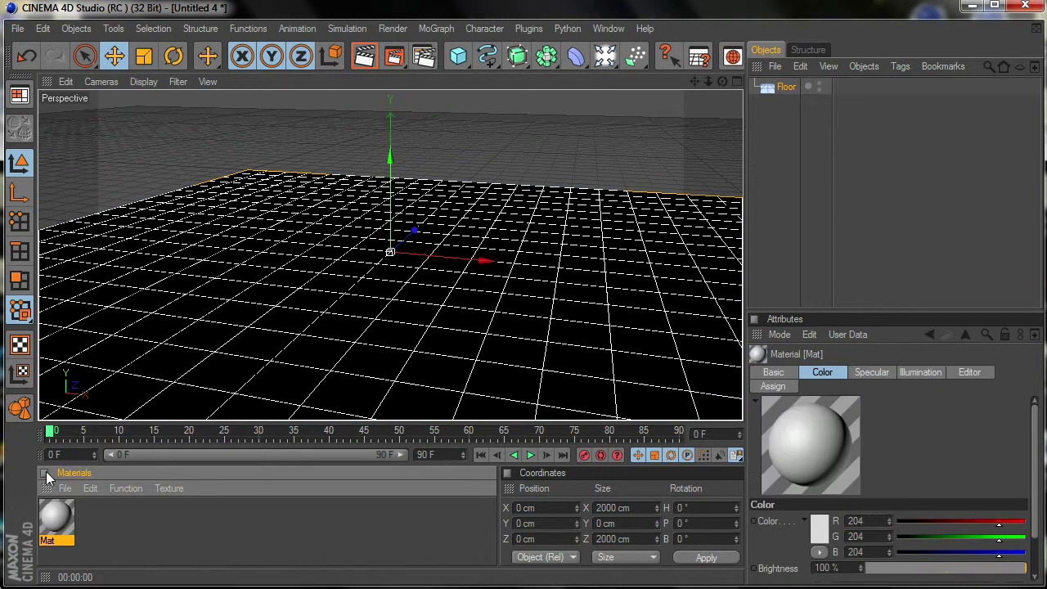
double_click(54, 519)
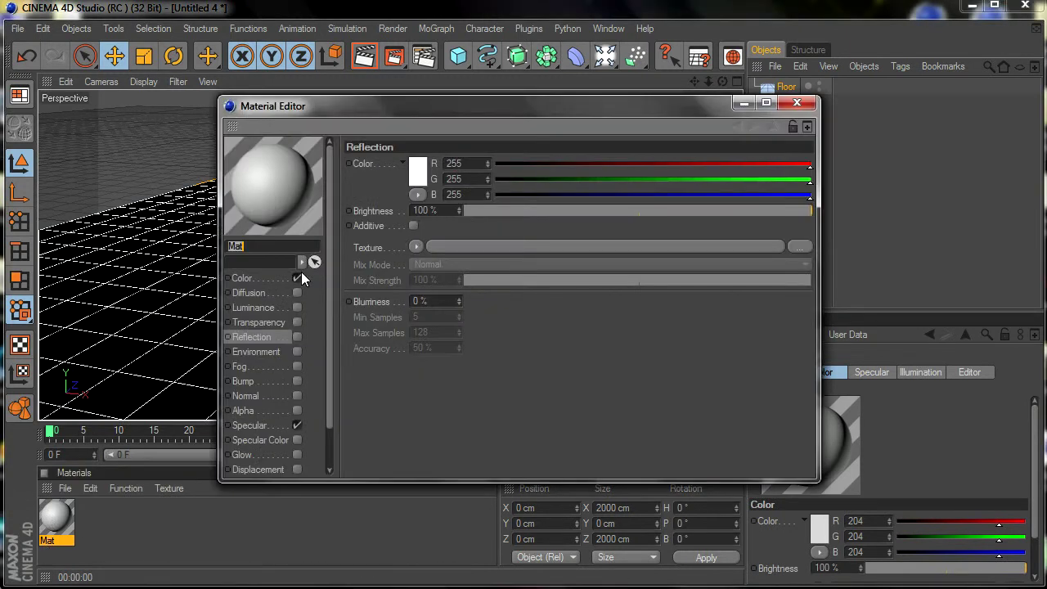
click(297, 278)
click(298, 425)
click(297, 337)
double_click(424, 212)
text(3)
- Add a Fresnel texture at 10% mix strength to the material's reflection and apply the material to the floor
click(416, 247)
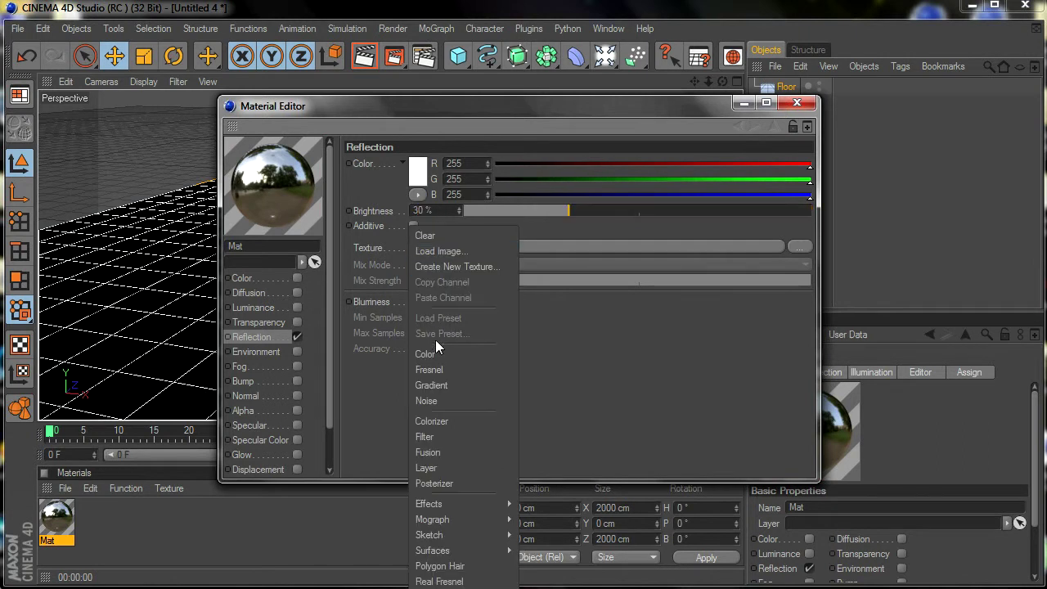
click(435, 369)
double_click(432, 327)
text(10)
key(Return)
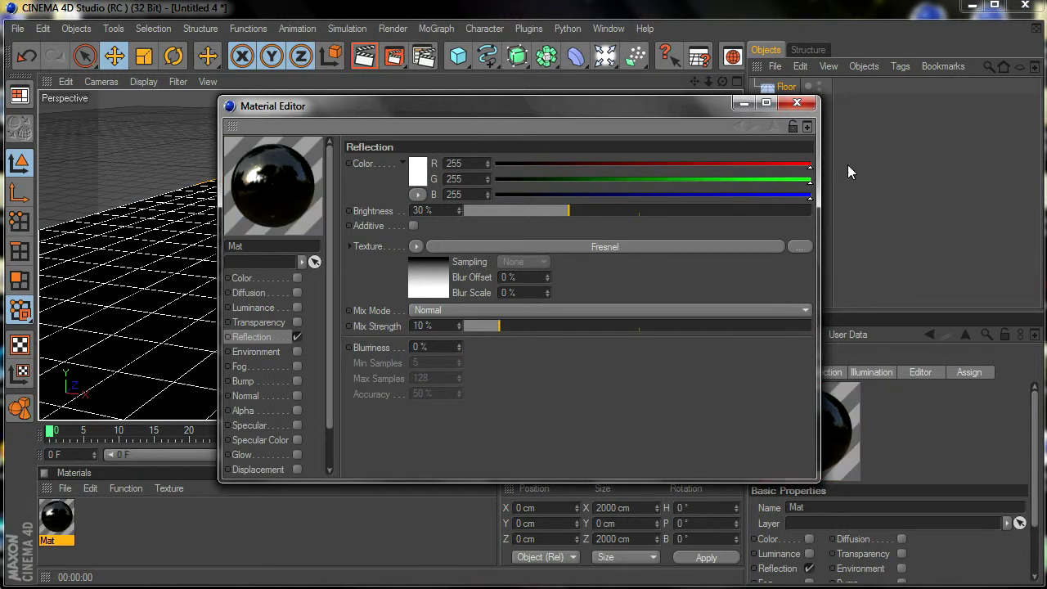
click(809, 109)
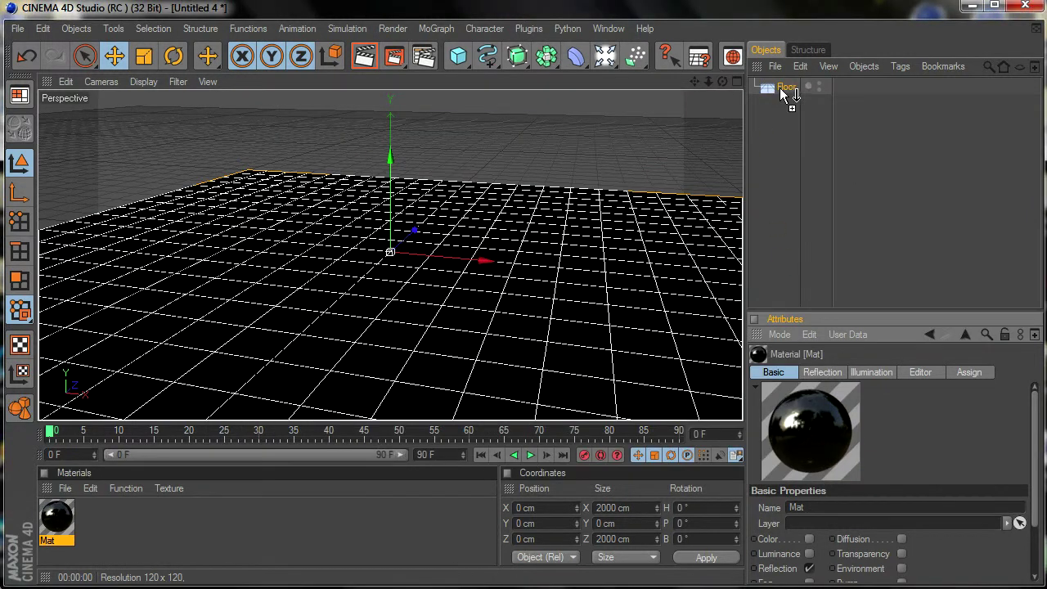
drag(782, 94, 780, 87)
click(315, 524)
- Add a cube and reshape it into a tall pillar about 111 cm by 586 cm by 173 cm
drag(458, 55, 481, 74)
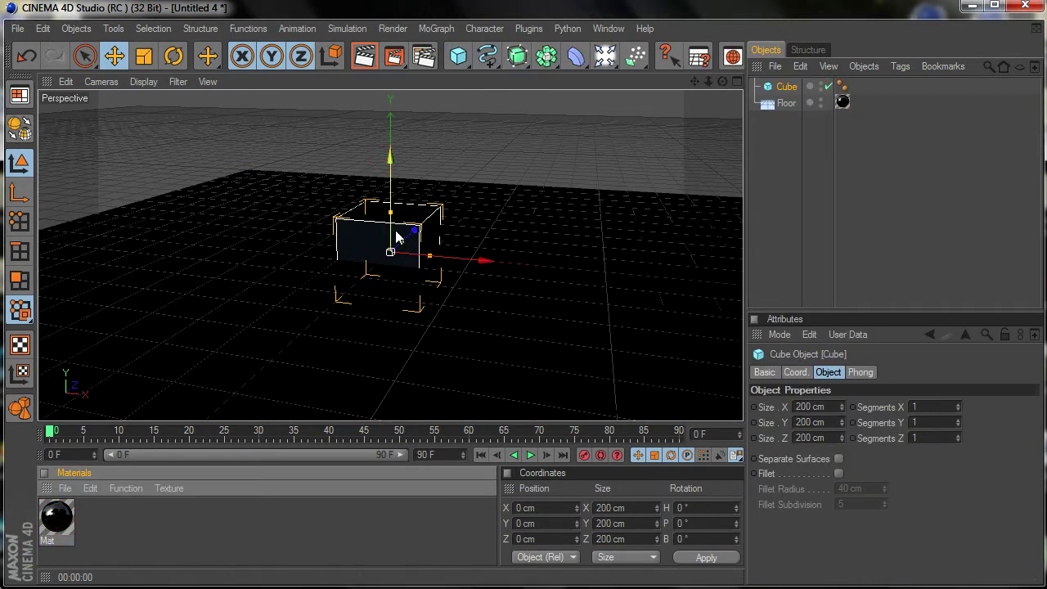
drag(392, 215, 392, 130)
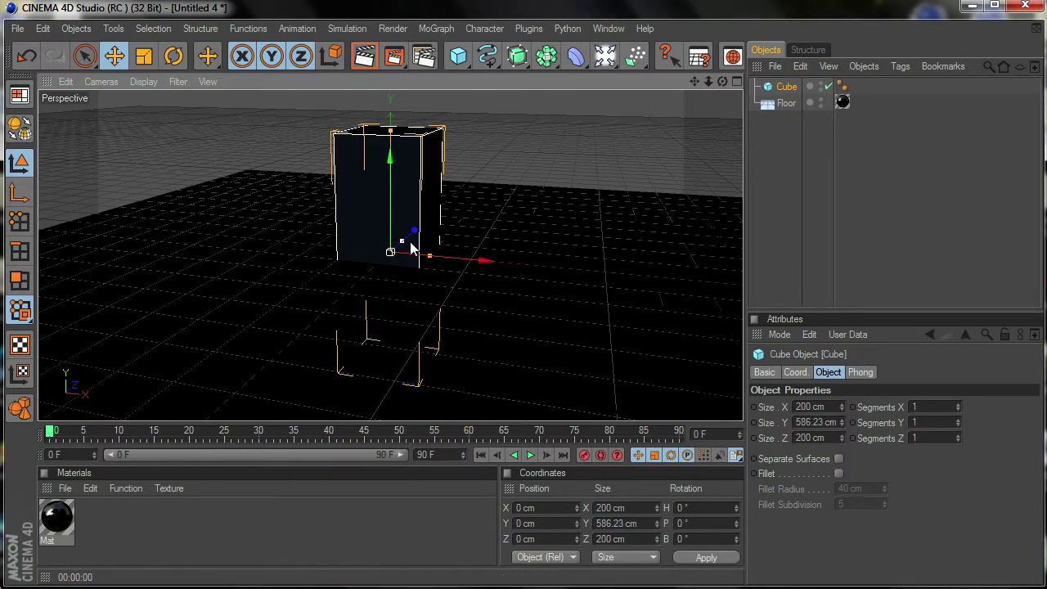
mouse_move(402, 241)
mouse_down()
mouse_move(419, 240)
mouse_move(423, 255)
mouse_move(401, 247)
mouse_up()
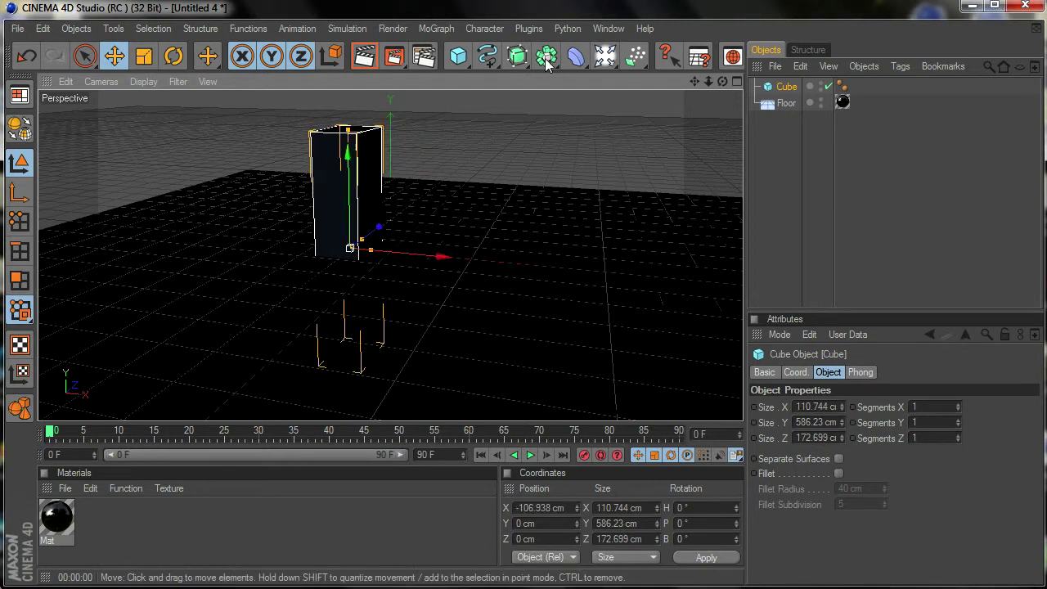
- Add a MoGraph Cloner and make the cube its child
click(447, 29)
click(449, 144)
drag(785, 103, 790, 92)
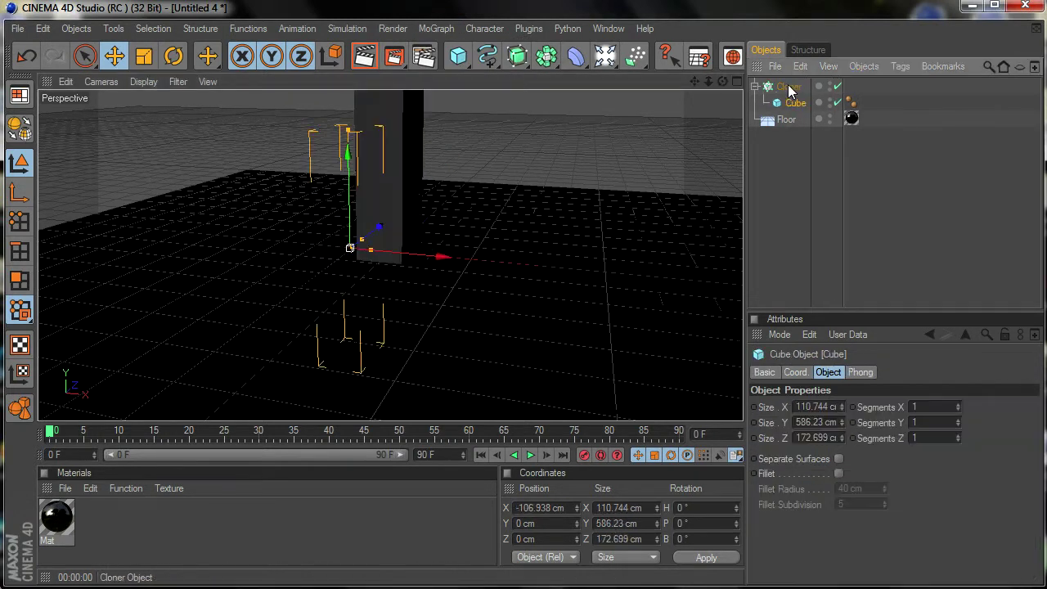
- Set the Cloner to Radial mode on the XZ plane with a count of 26 and a radius of 623 cm
scroll(303, 236, down, 3)
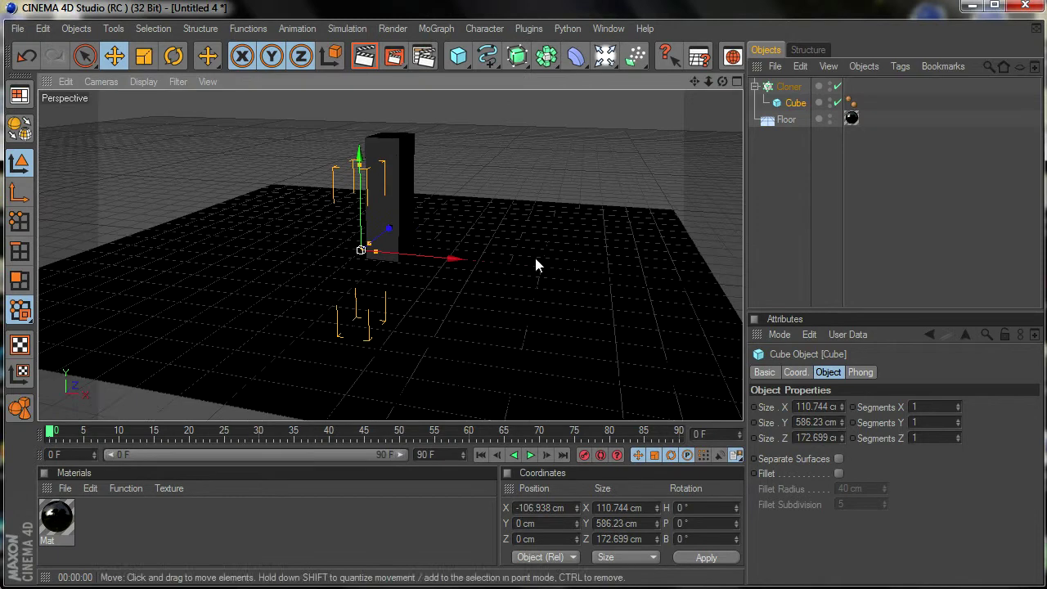
click(797, 84)
click(862, 407)
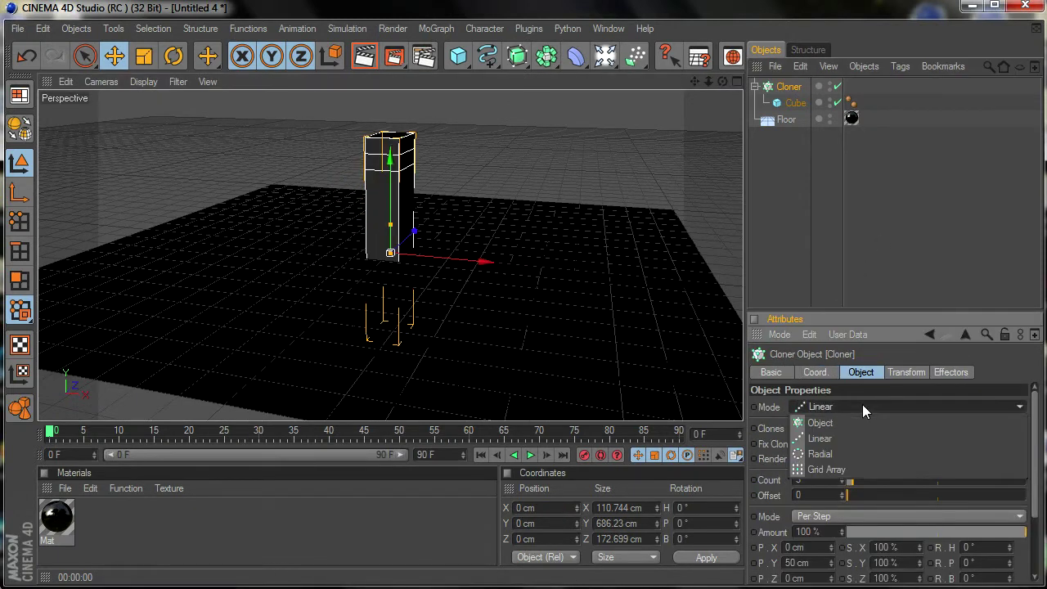
click(844, 454)
click(806, 509)
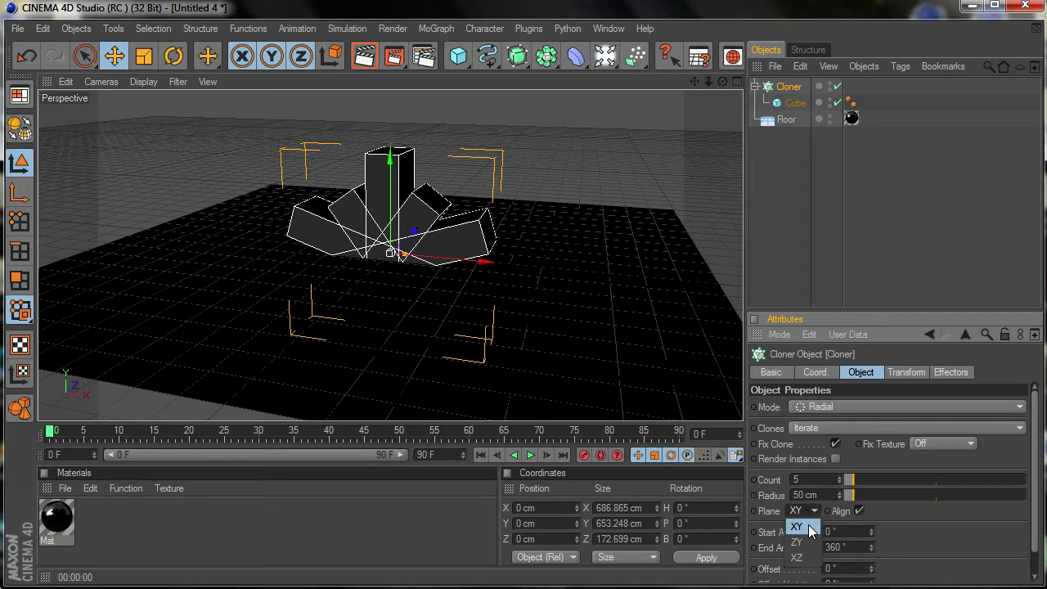
click(797, 558)
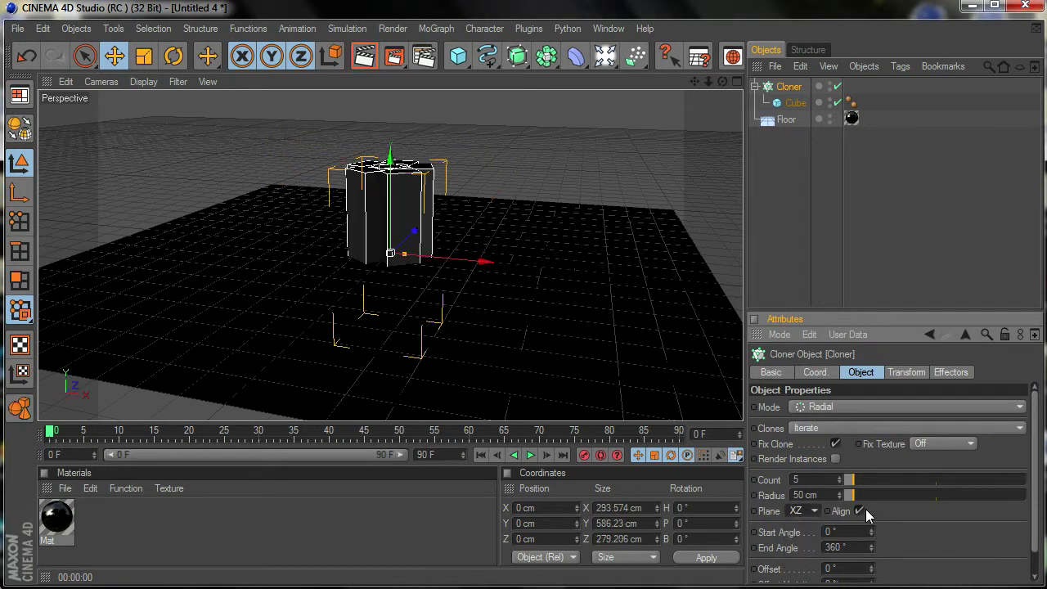
drag(850, 480, 936, 495)
drag(874, 482, 959, 499)
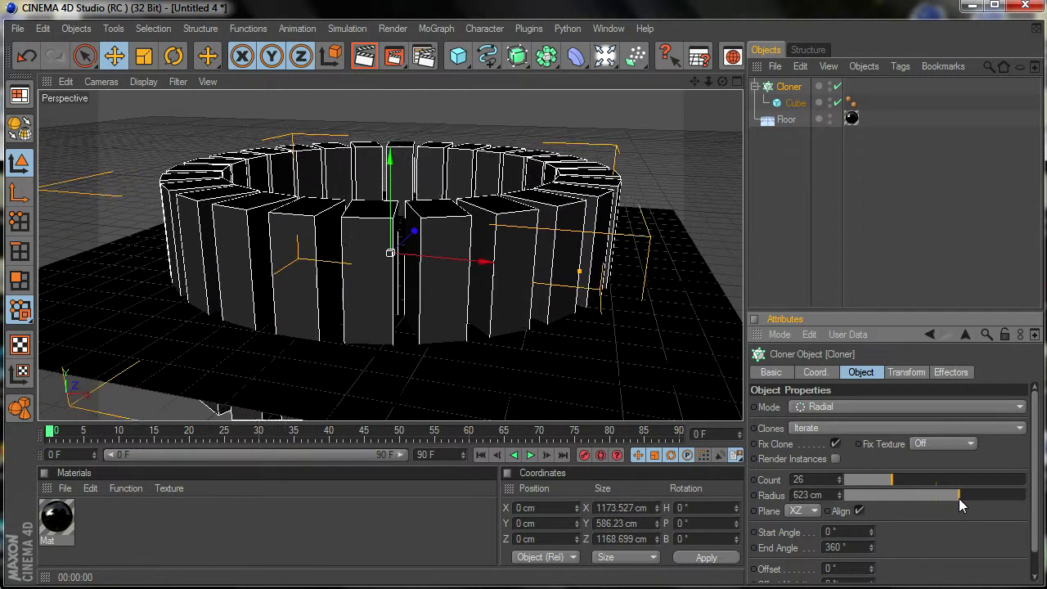
- Lower the ring of cubes partly through the floor to a Y position of about -206 cm
scroll(659, 287, up, 3)
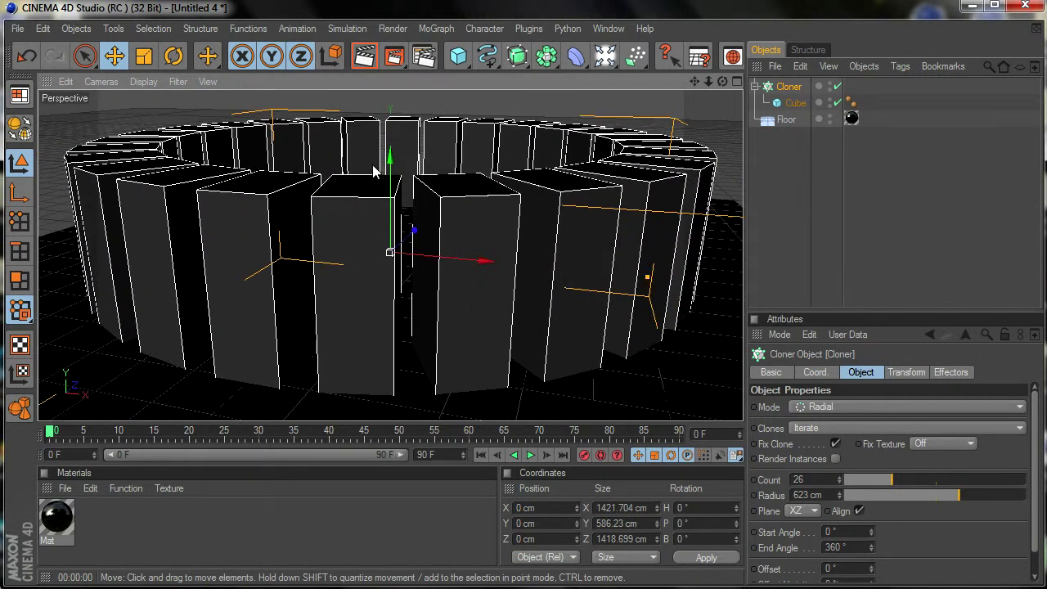
drag(390, 164, 390, 230)
scroll(433, 255, down, 2)
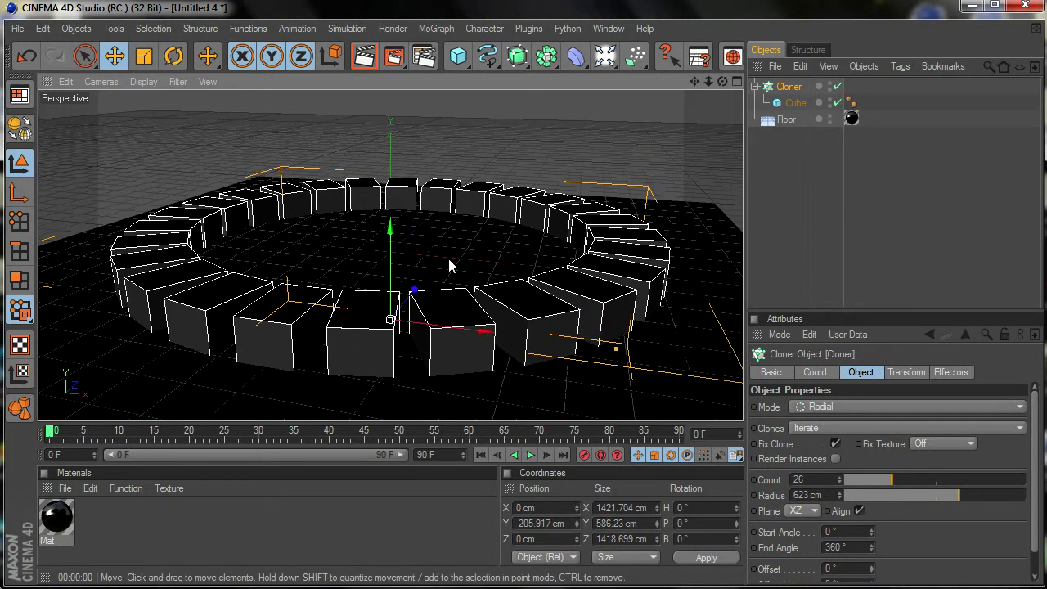
- Create a second material and set its color to blue (RGB 0, 109, 218)
click(65, 489)
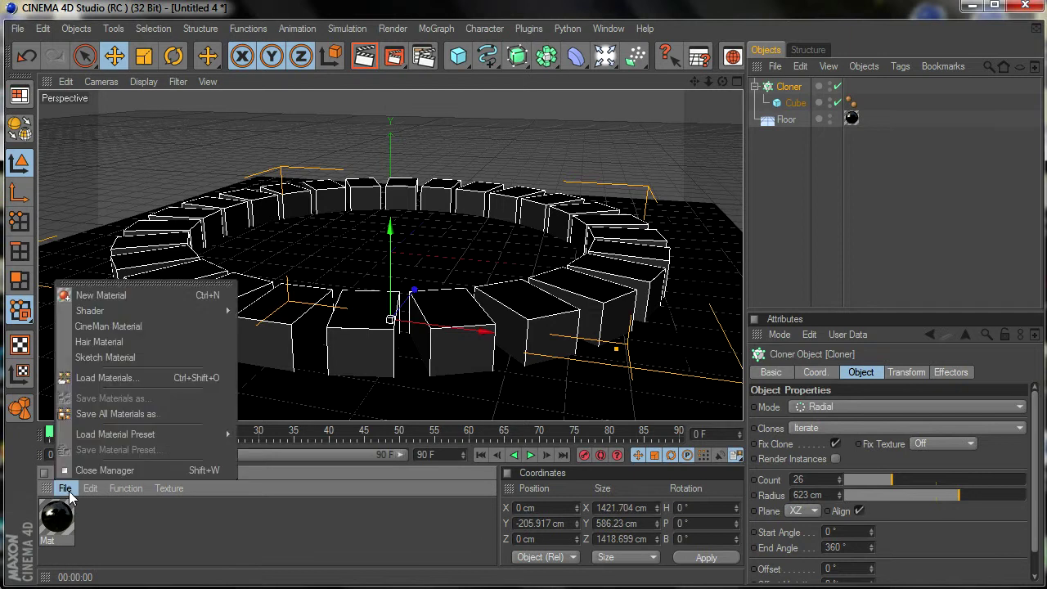
click(100, 296)
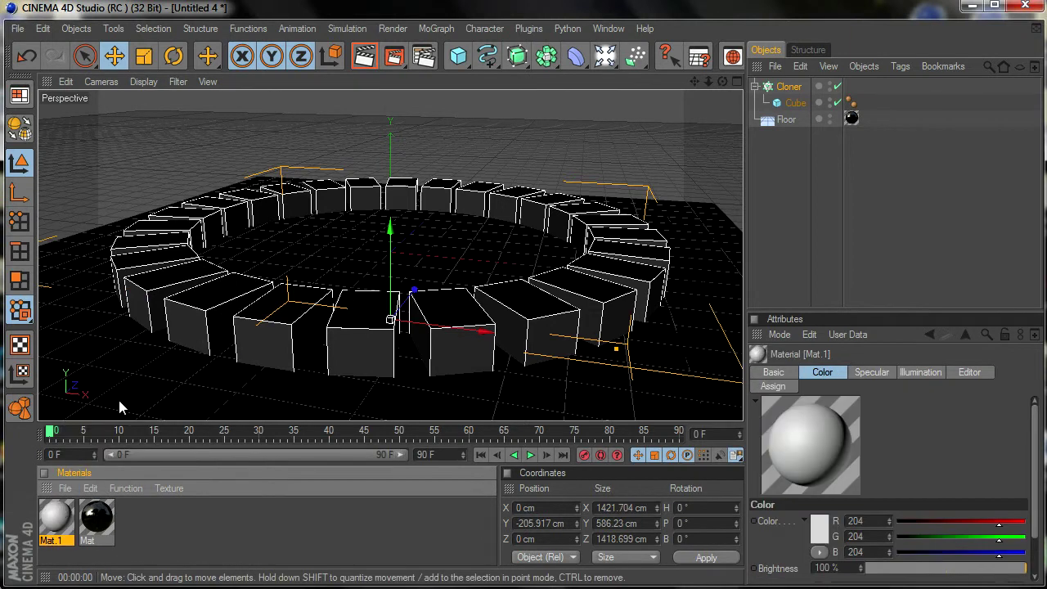
double_click(55, 519)
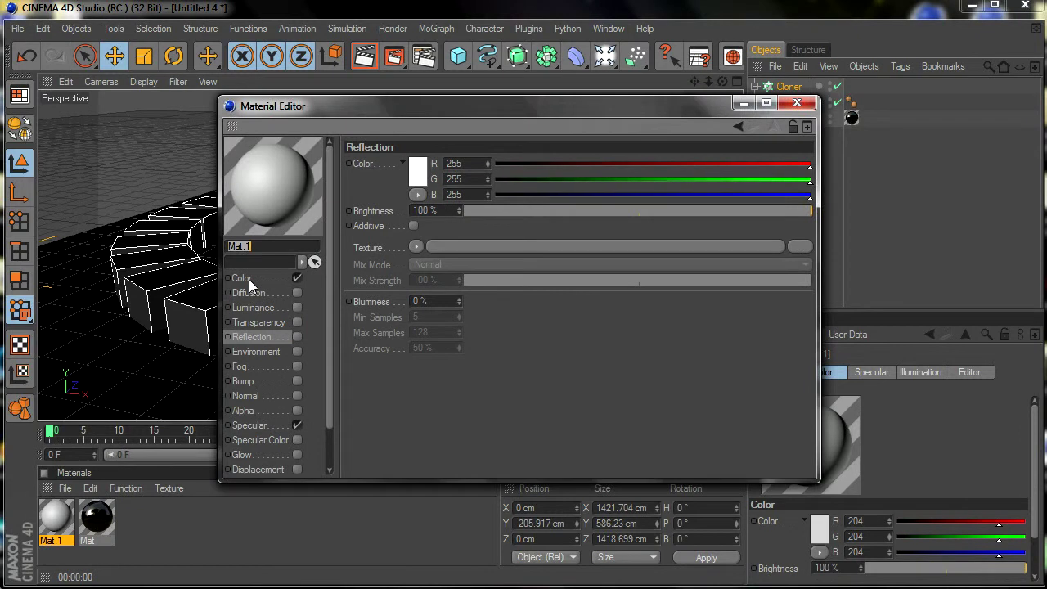
click(243, 278)
click(567, 206)
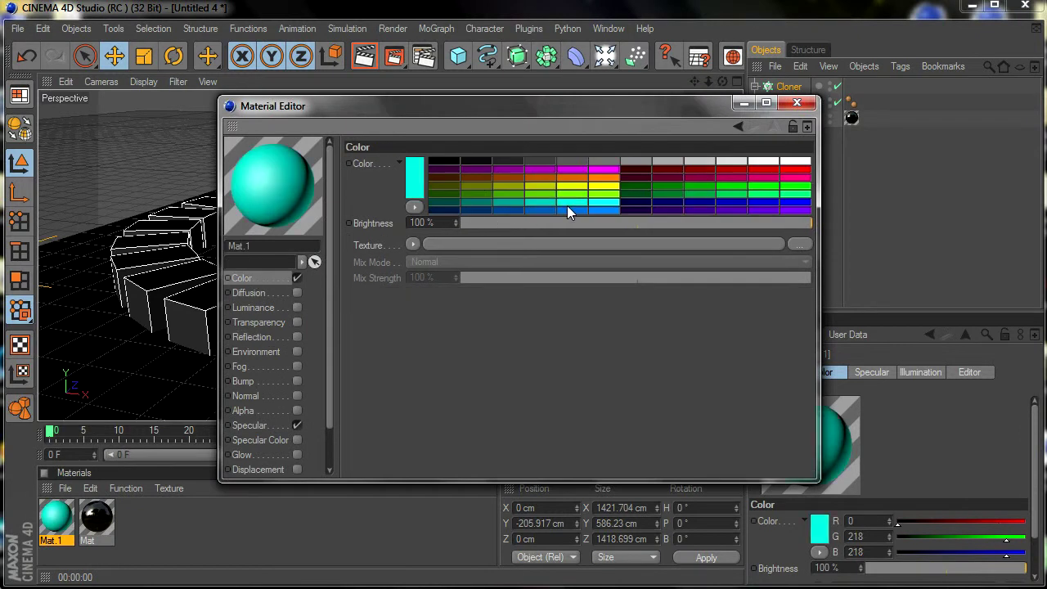
click(586, 208)
click(566, 211)
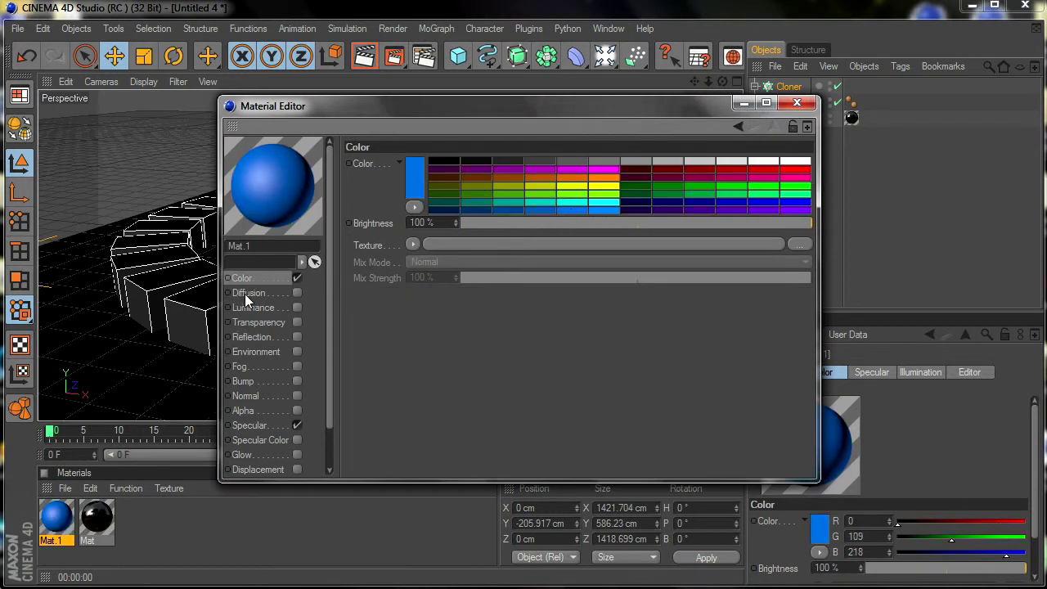
- Turn off Specular on the blue material and enable Reflection at 3% brightness
click(297, 426)
click(296, 337)
double_click(431, 211)
text(3)
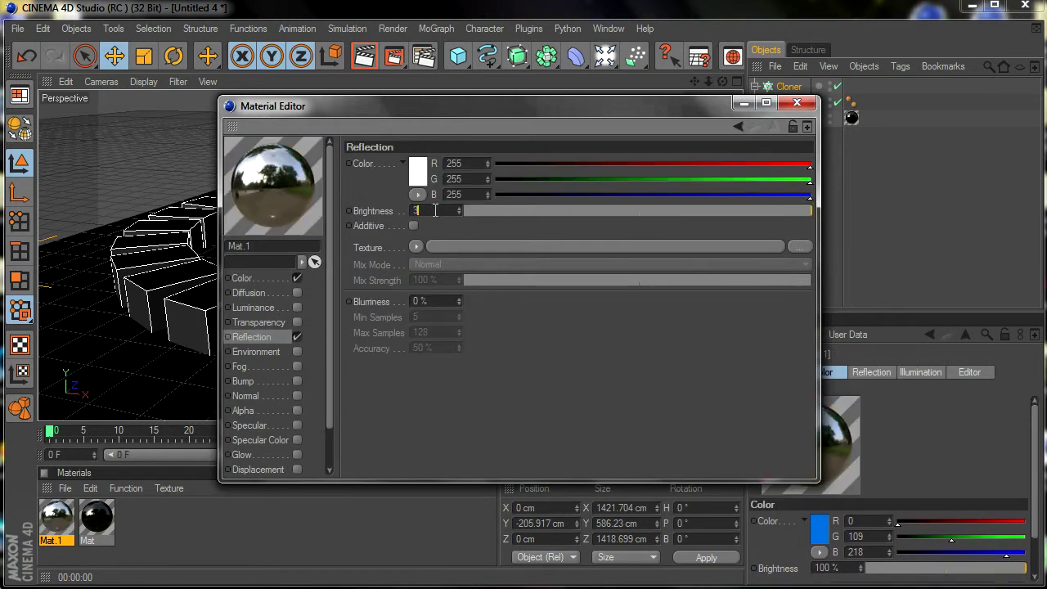
key(Return)
click(797, 102)
- Apply the blue material to the Cloner and render a preview of the perspective view
drag(813, 460, 789, 87)
click(364, 59)
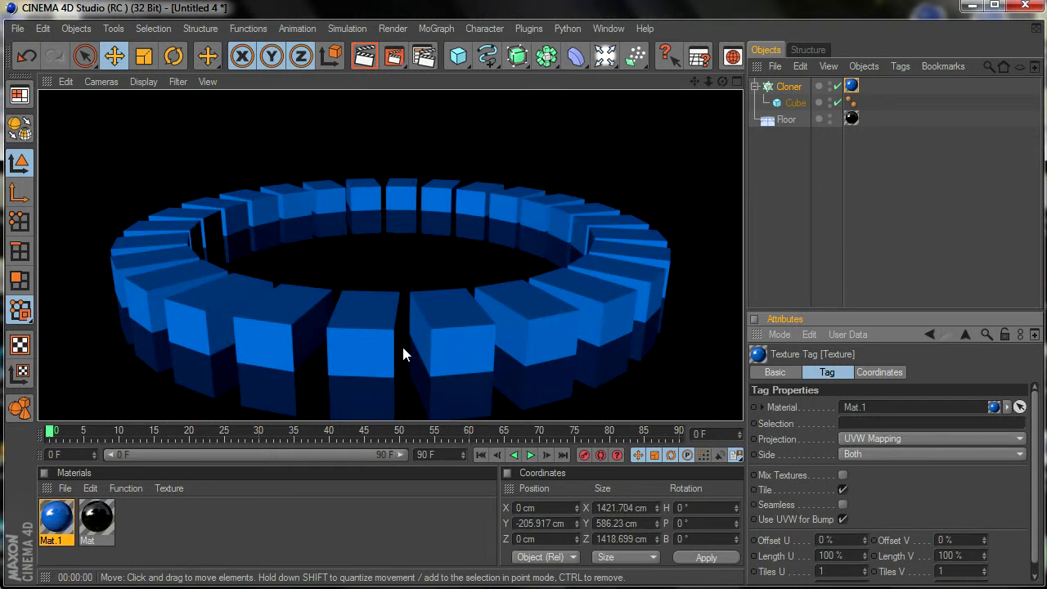
- Select the Cloner and add a Sound effector to it
click(912, 237)
click(788, 86)
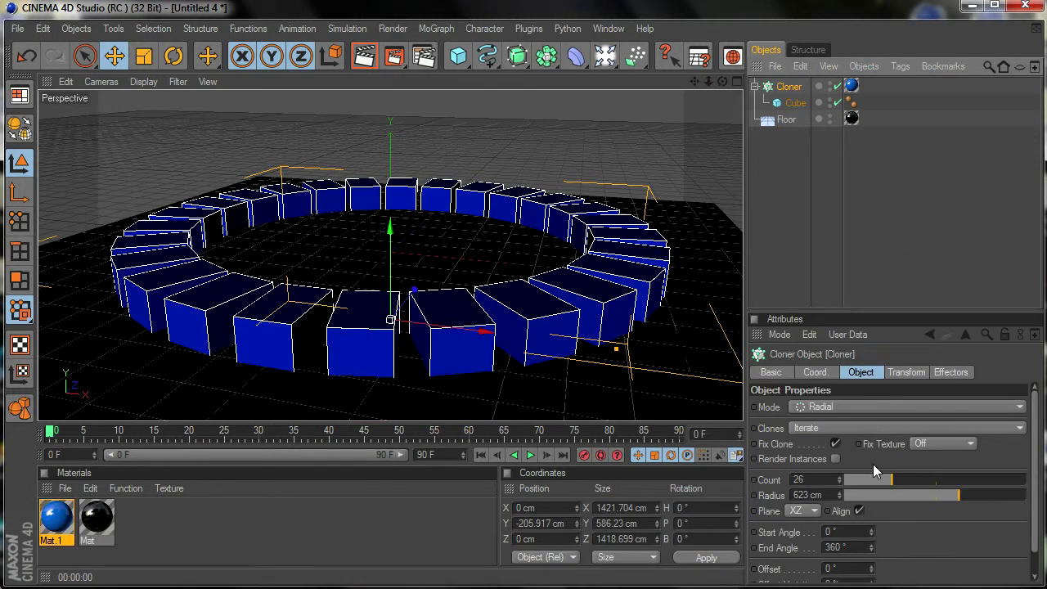
click(901, 213)
key(ctrl+z)
click(949, 374)
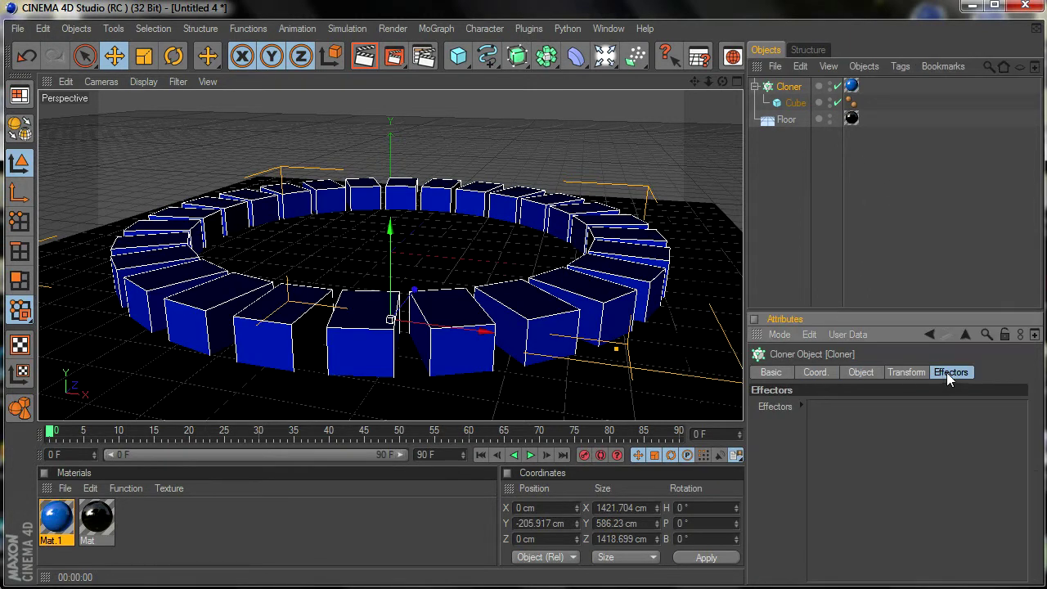
click(422, 31)
mouse_move(451, 51)
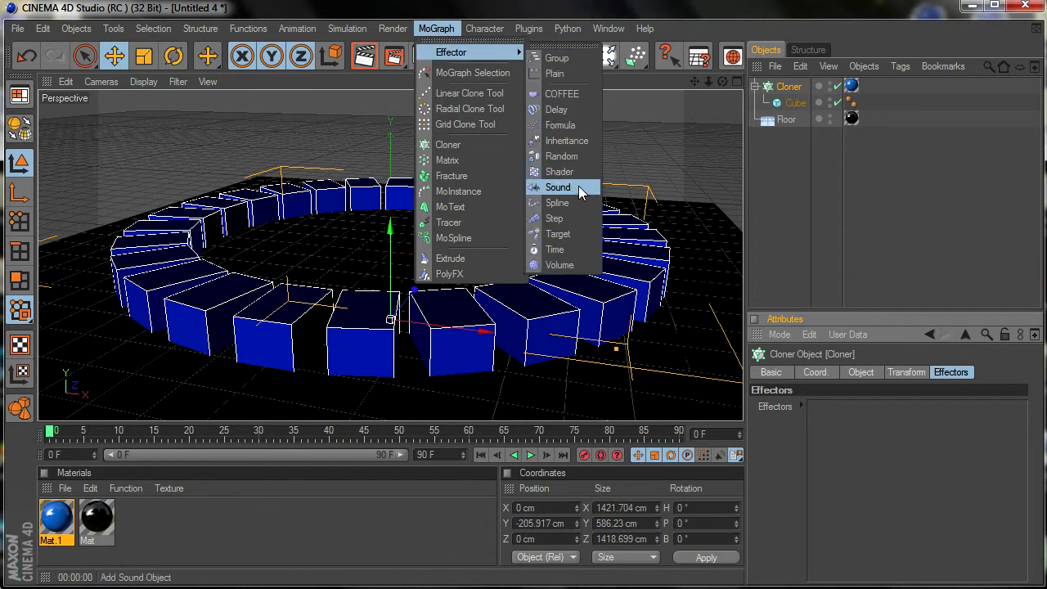
click(558, 188)
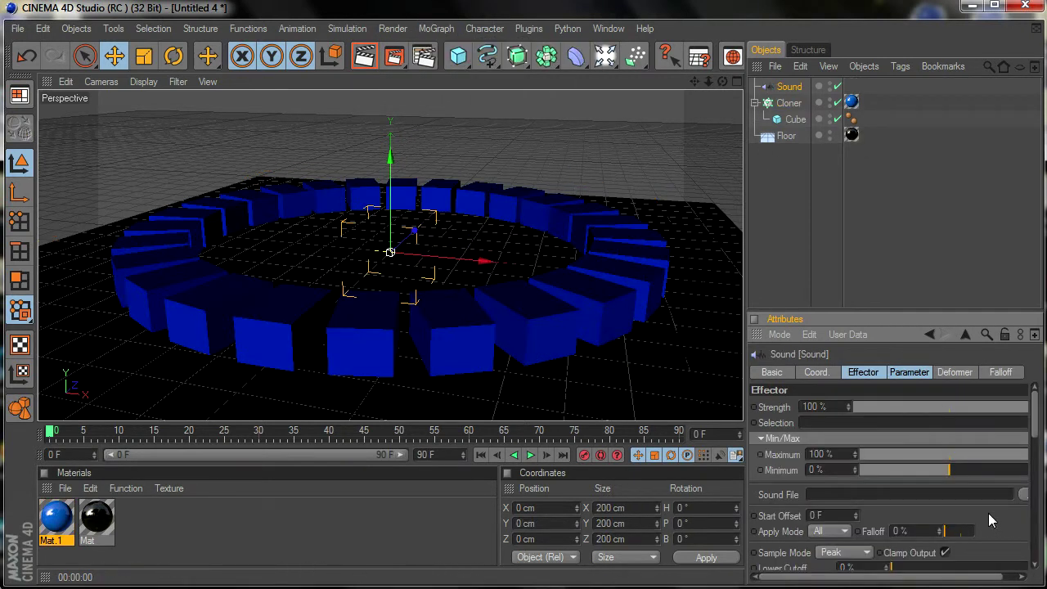
- Load the WAV file "Tyga - Rack City HD OFFICIAL VIDEO" from the desktop as the effector's sound file
click(1025, 495)
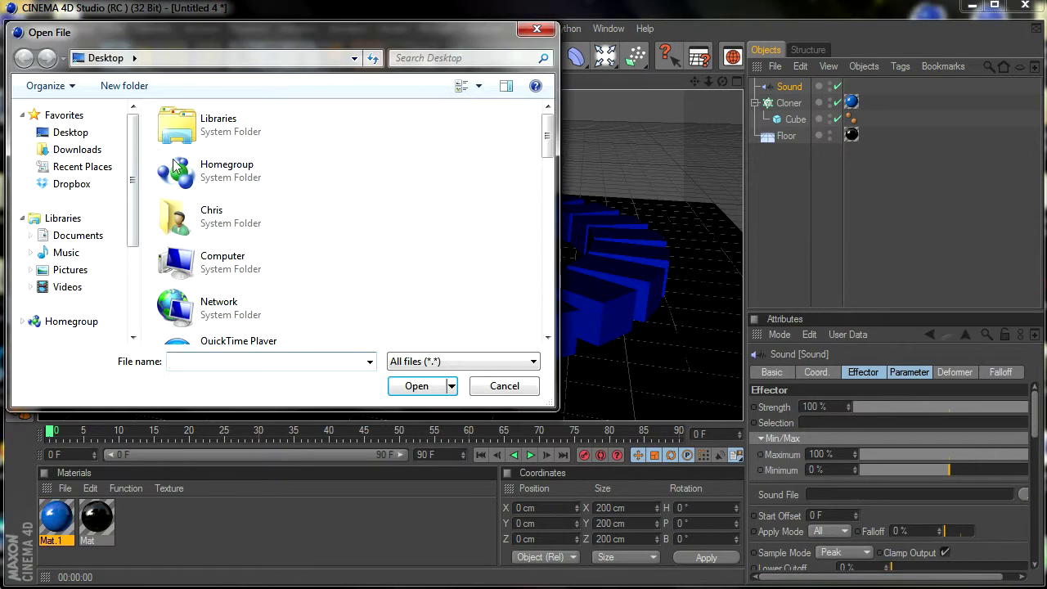
scroll(377, 140, down, 10)
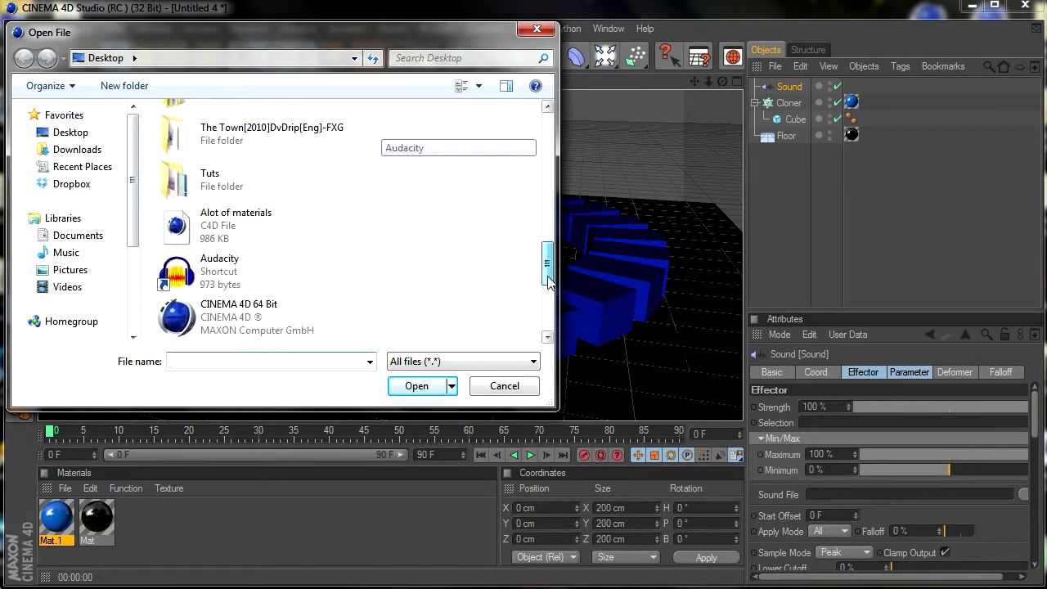
click(266, 323)
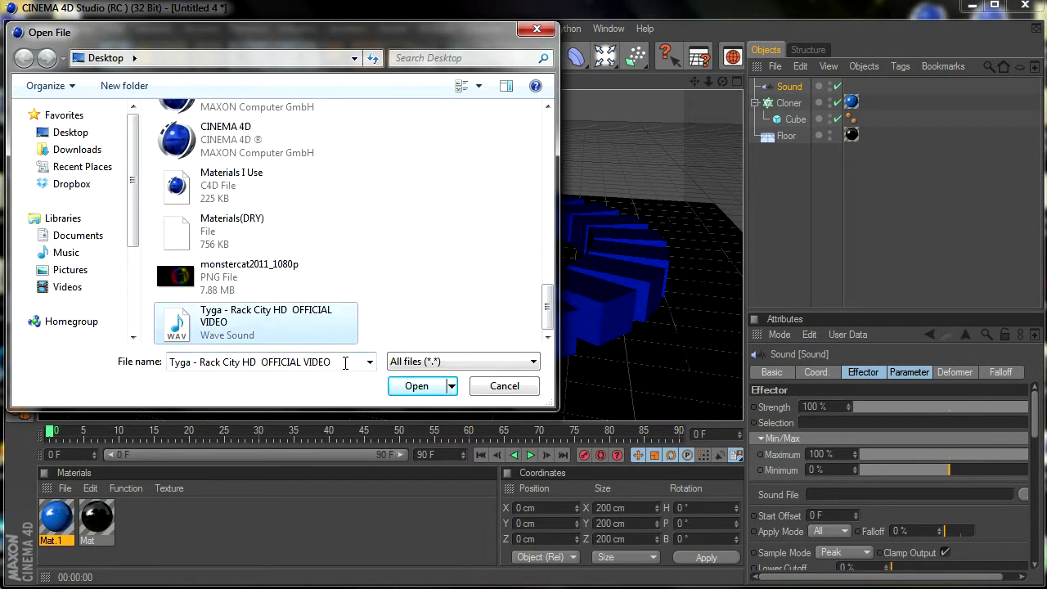
click(411, 388)
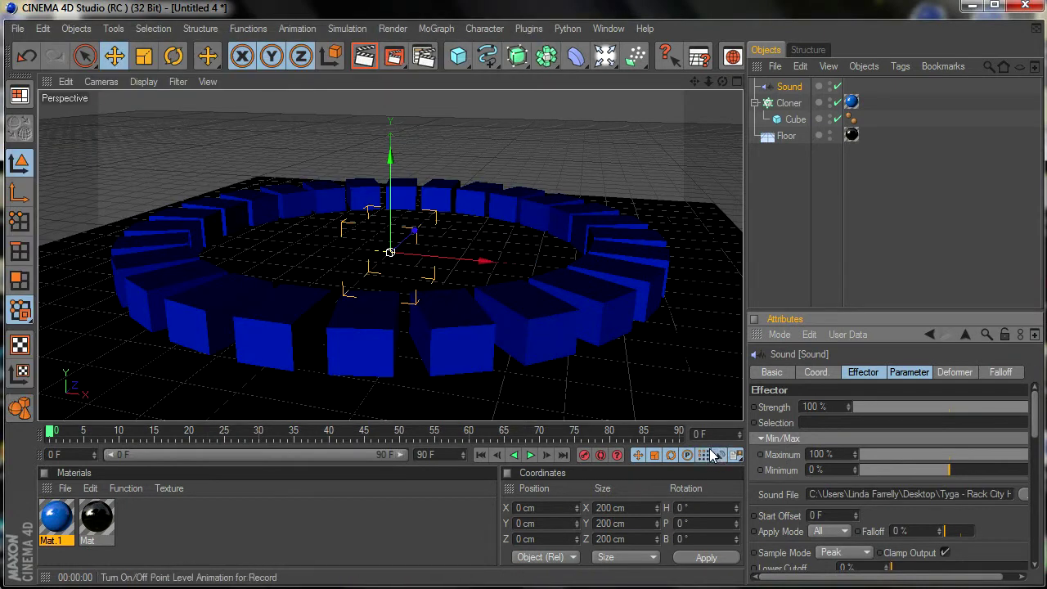
- Play the animation to preview the cubes' reaction to the sound, and set the timeline's end frame to 3000
click(530, 455)
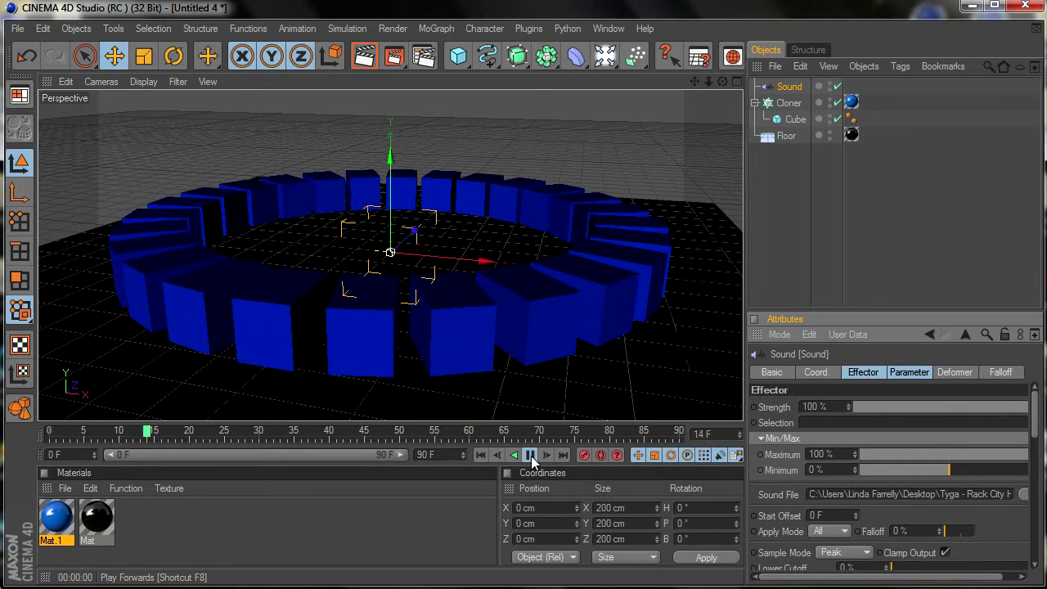
click(423, 454)
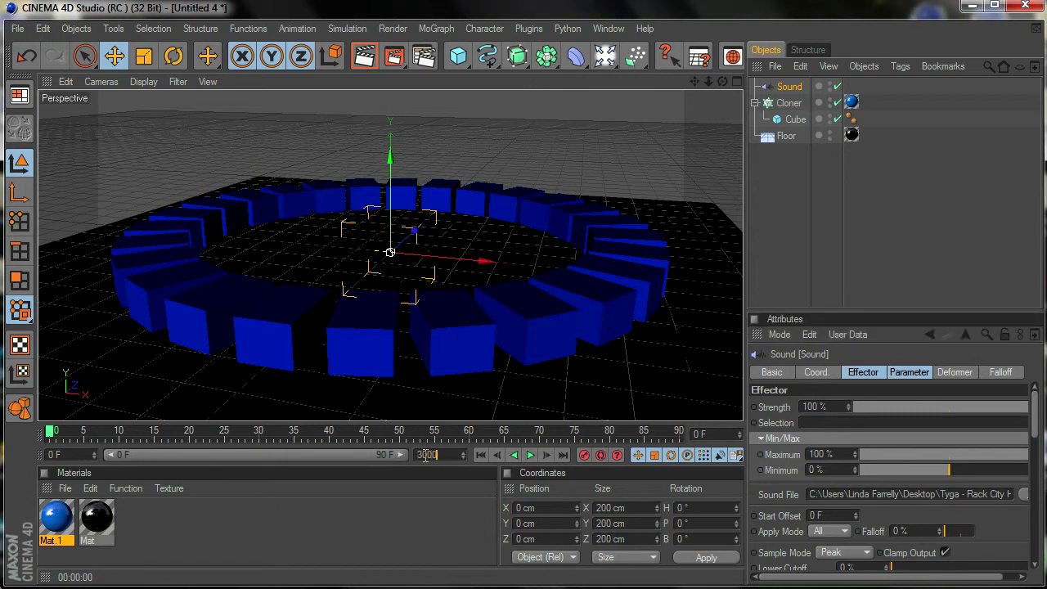
click(456, 536)
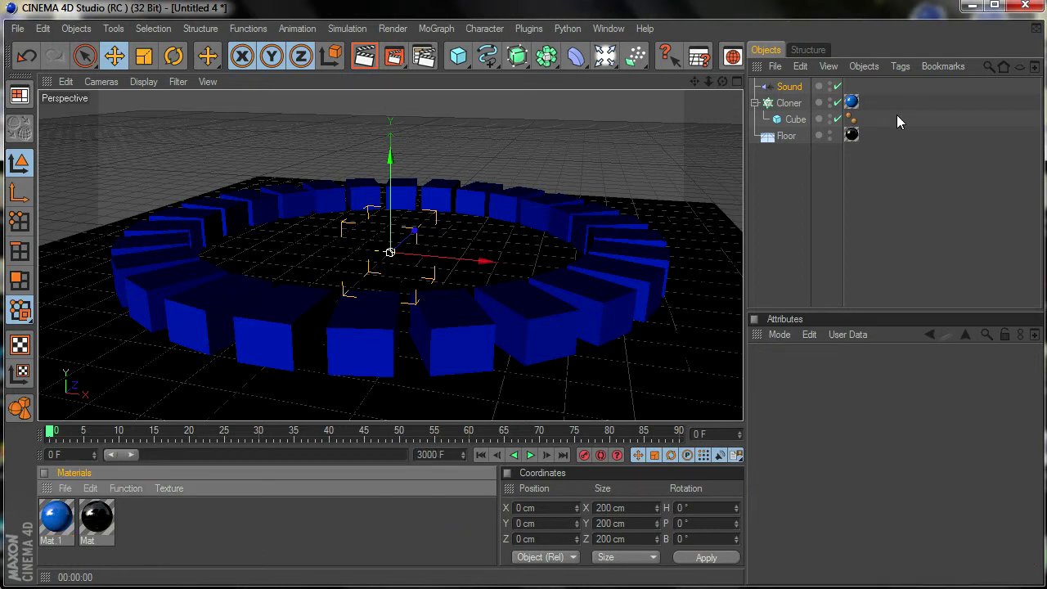
- Select the Sound effector and look over the desktop sound files for the WAV track without replacing the loaded one
click(788, 87)
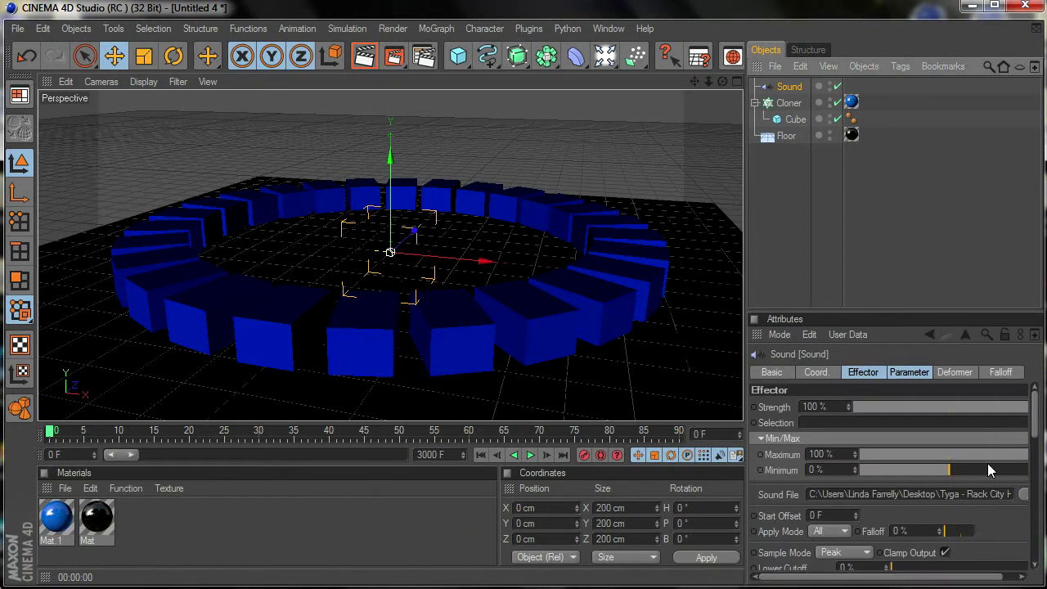
click(1024, 494)
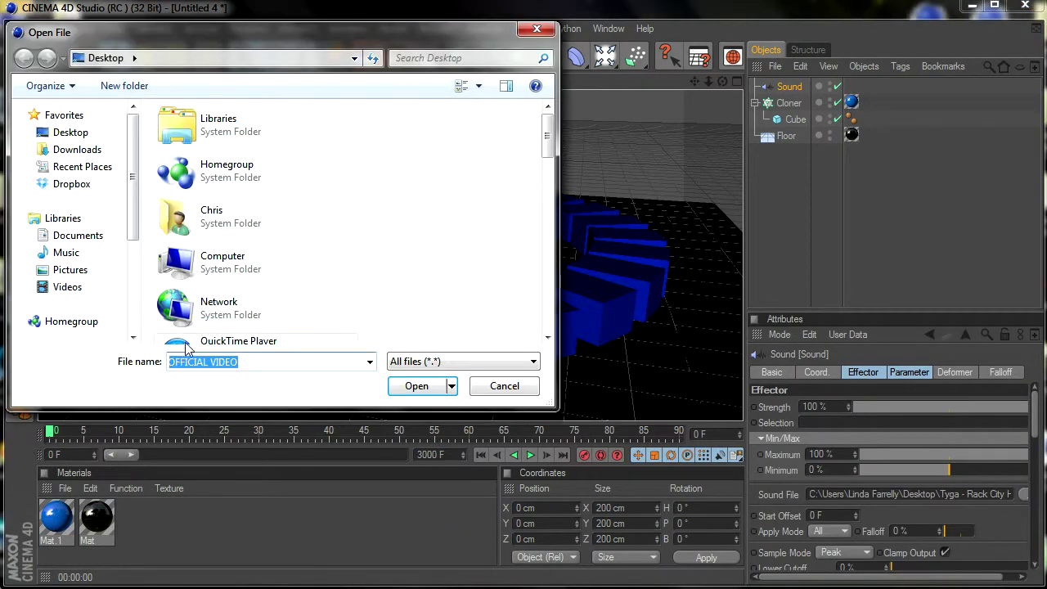
scroll(376, 131, down, 10)
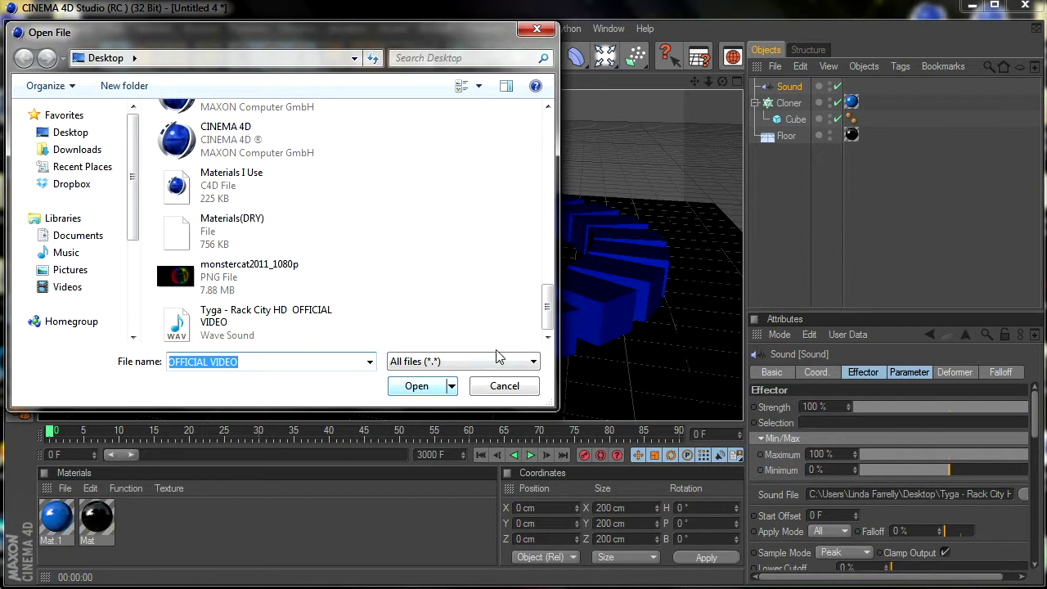
click(507, 387)
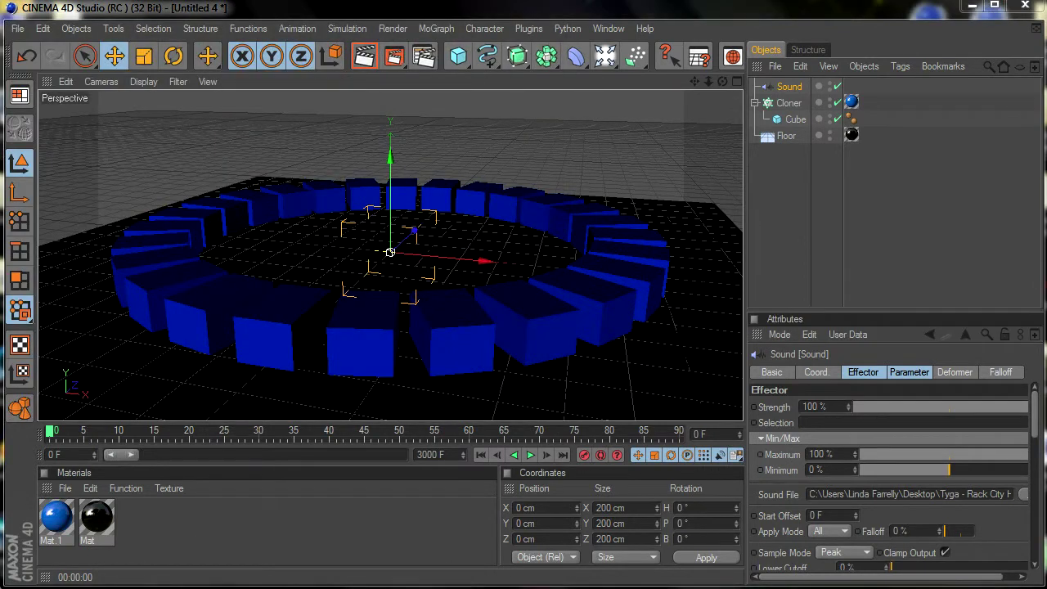
- Switch to the web browser and examine media.io's WAV format option and its audio file upload
key(alt+Tab)
click(217, 24)
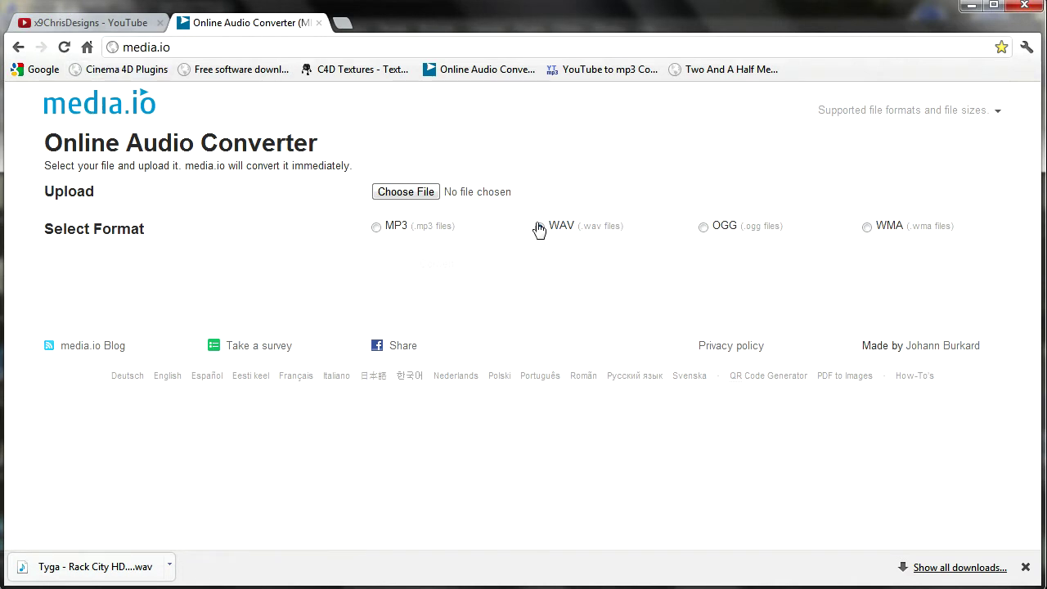
click(427, 198)
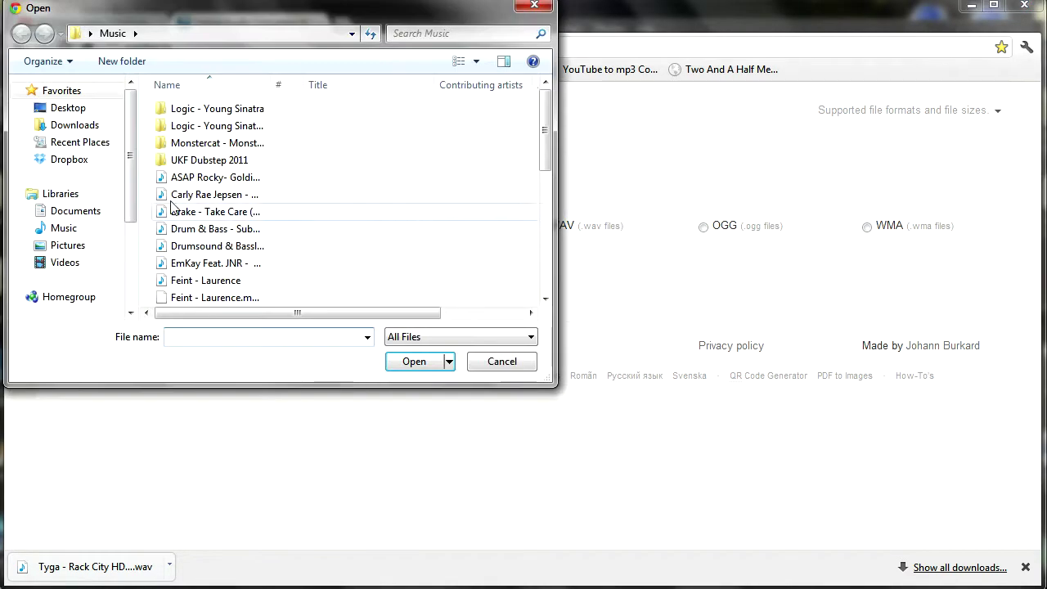
click(534, 6)
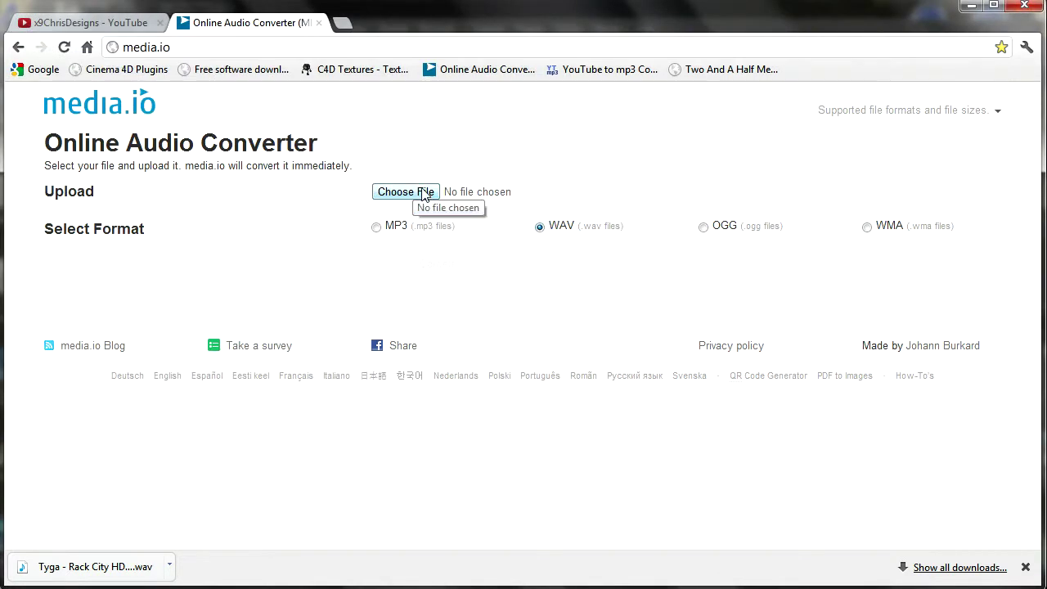
click(971, 6)
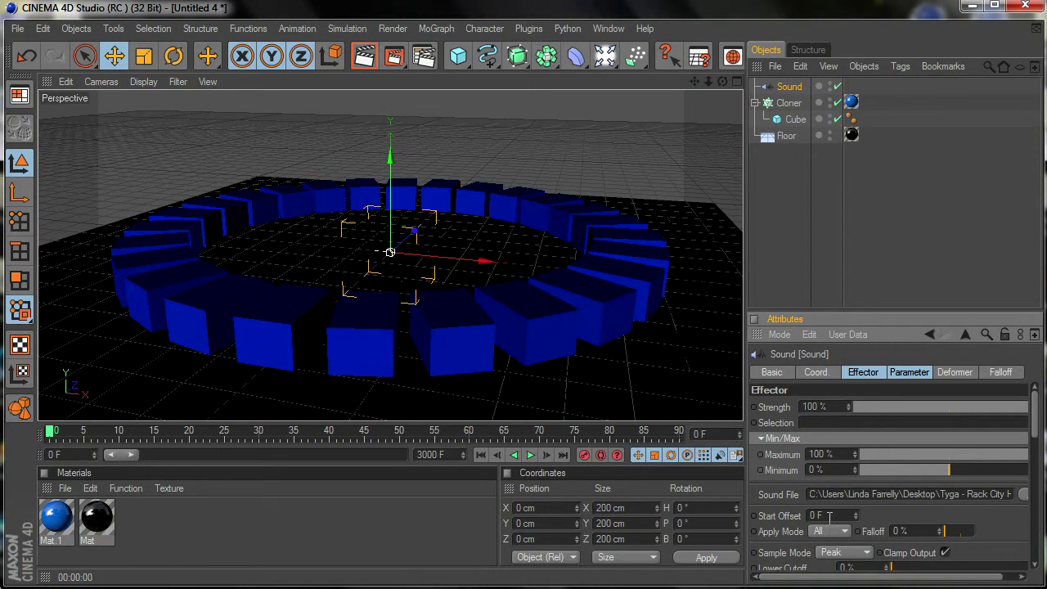
- Set the Sound effector's Apply Mode to Step and play the animation
click(827, 563)
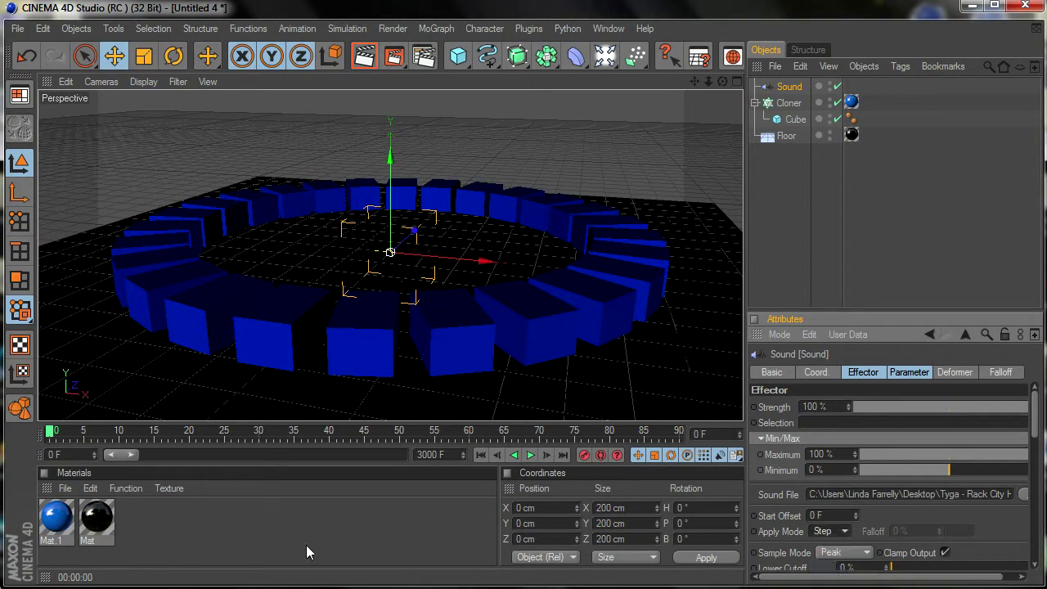
click(530, 456)
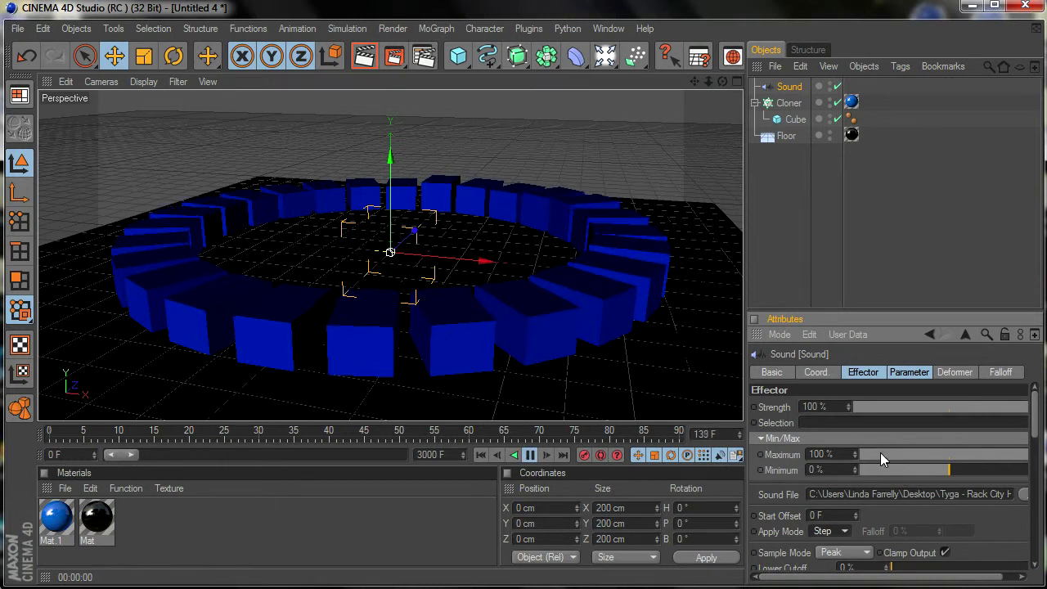
- Try the Sound effector's Strength at 23%, restore it to 100%, and set its Minimum to 44% during playback
drag(988, 407, 898, 408)
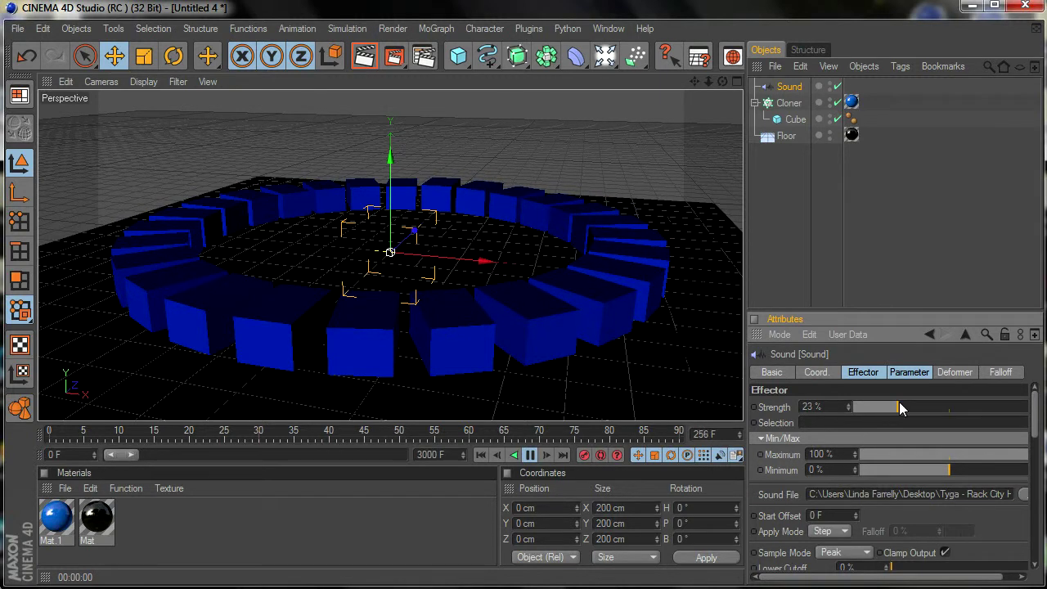
drag(899, 403, 1045, 414)
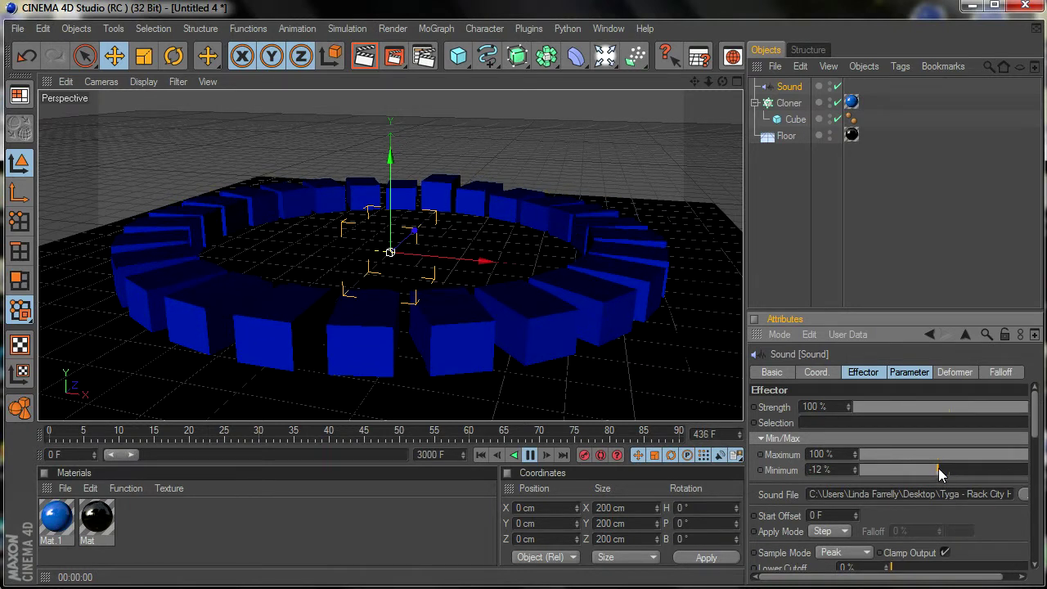
click(863, 470)
drag(957, 475, 990, 474)
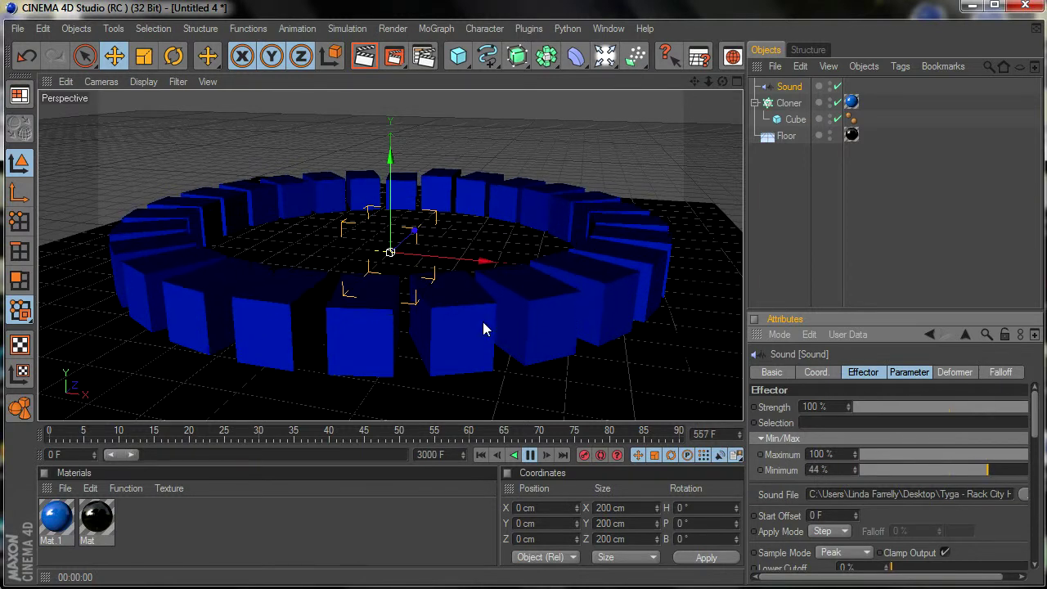